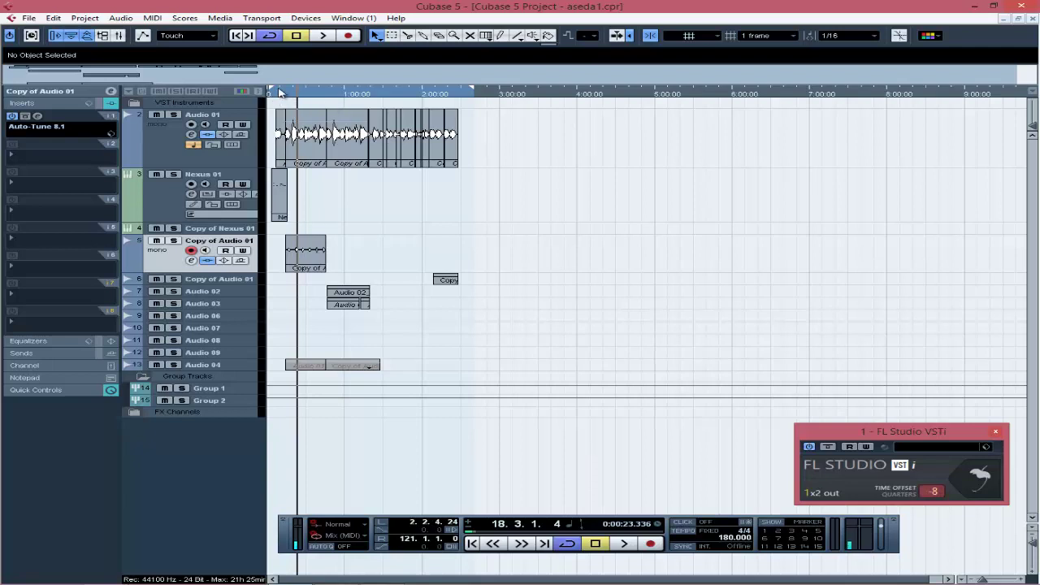
Step: Play the full mix from near the start of the project and stop at about 0:38
left_click(279, 92)
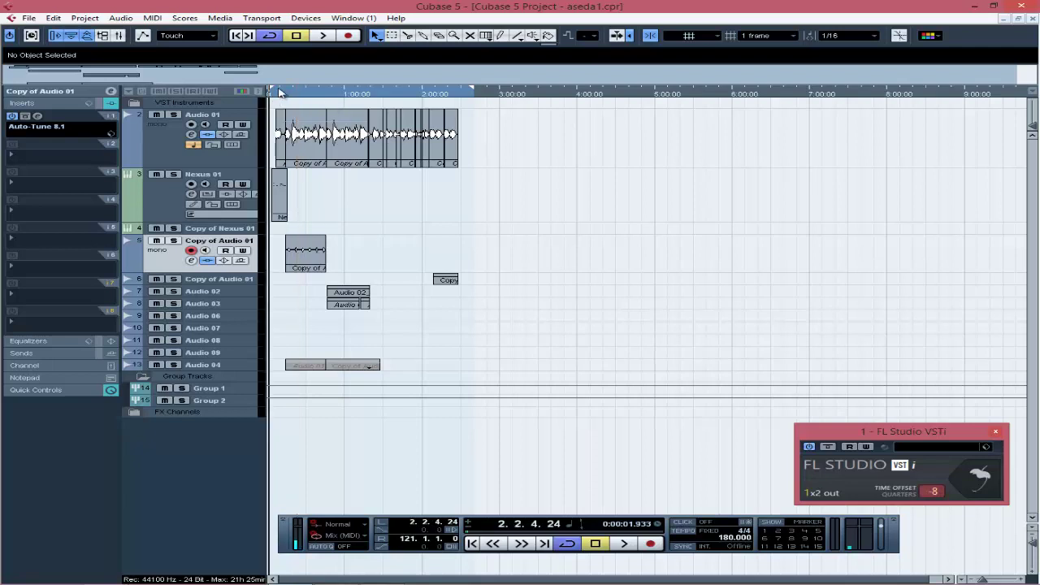
key("space")
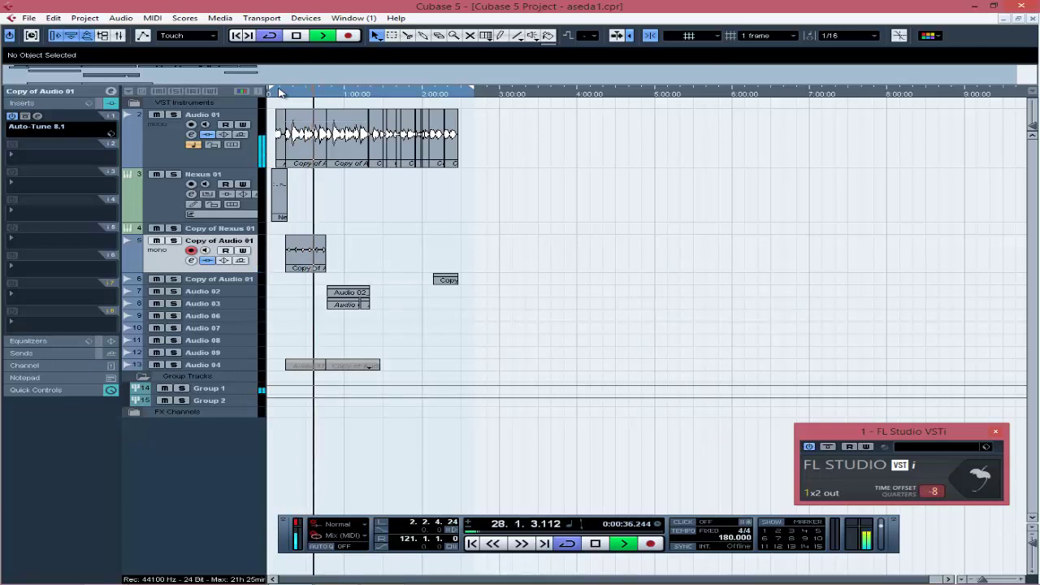
key("space")
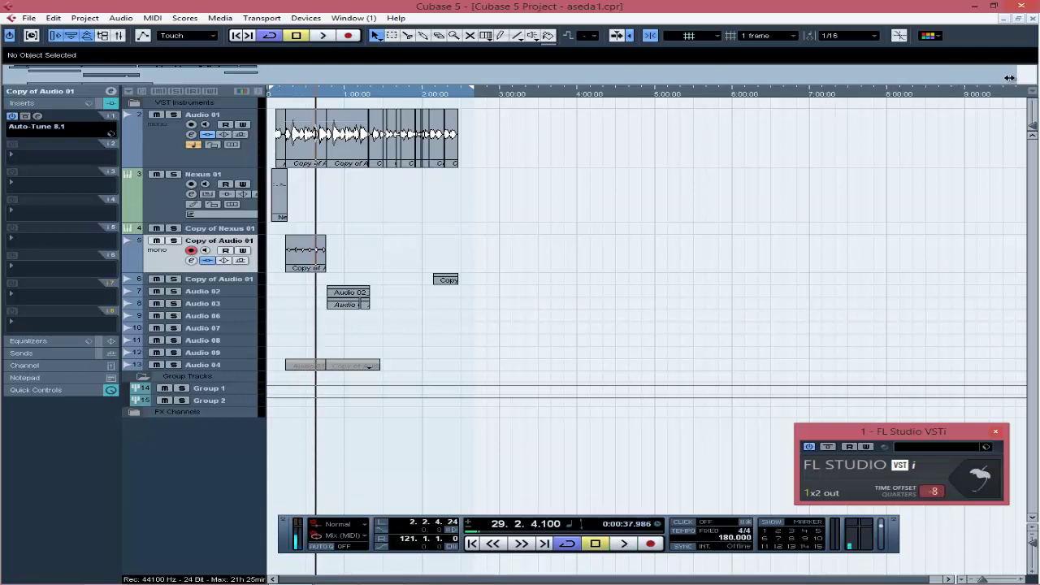
Step: Show the insert effects of Group 1, view the beat's mixer in FL Studio, and return to the Cubase project
left_click_drag(1020, 78, 408, 77)
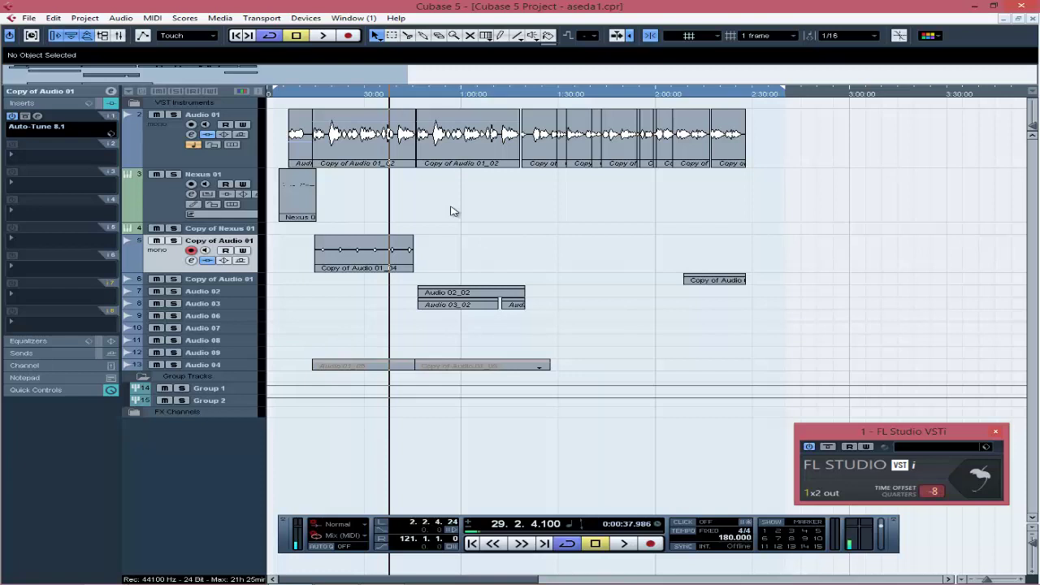
left_click(242, 389)
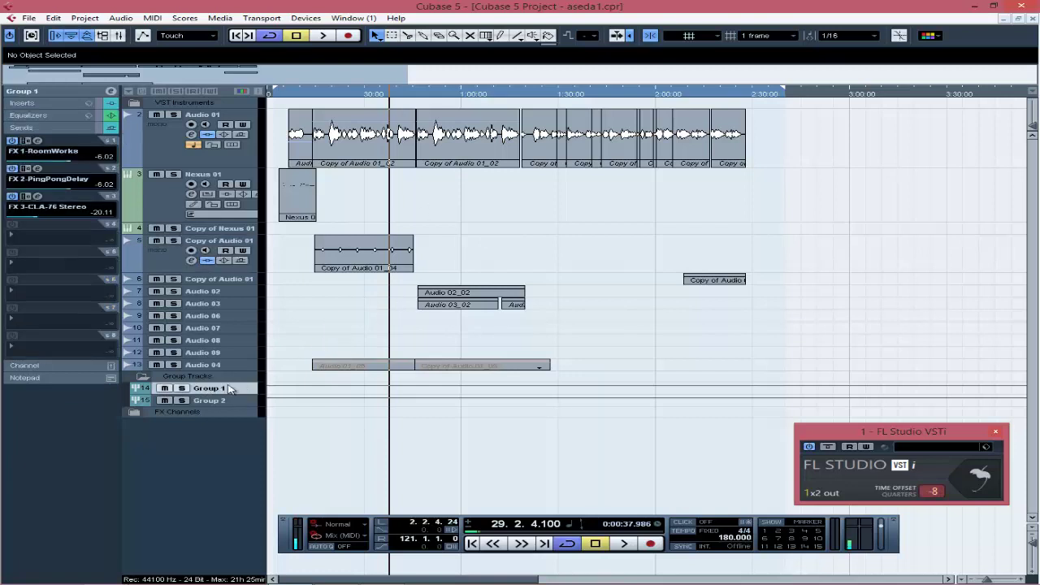
left_click(49, 105)
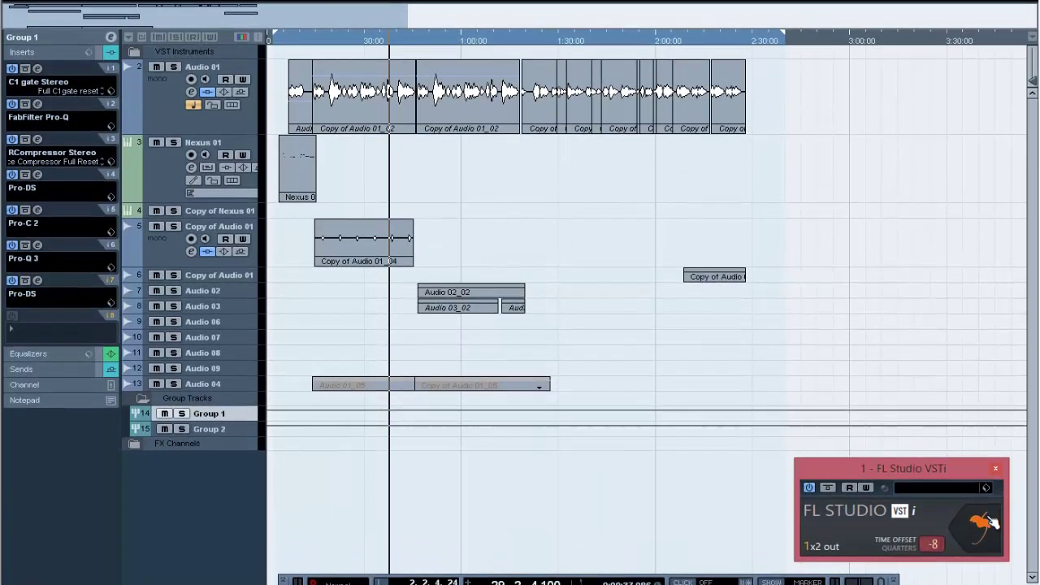
left_click(987, 524)
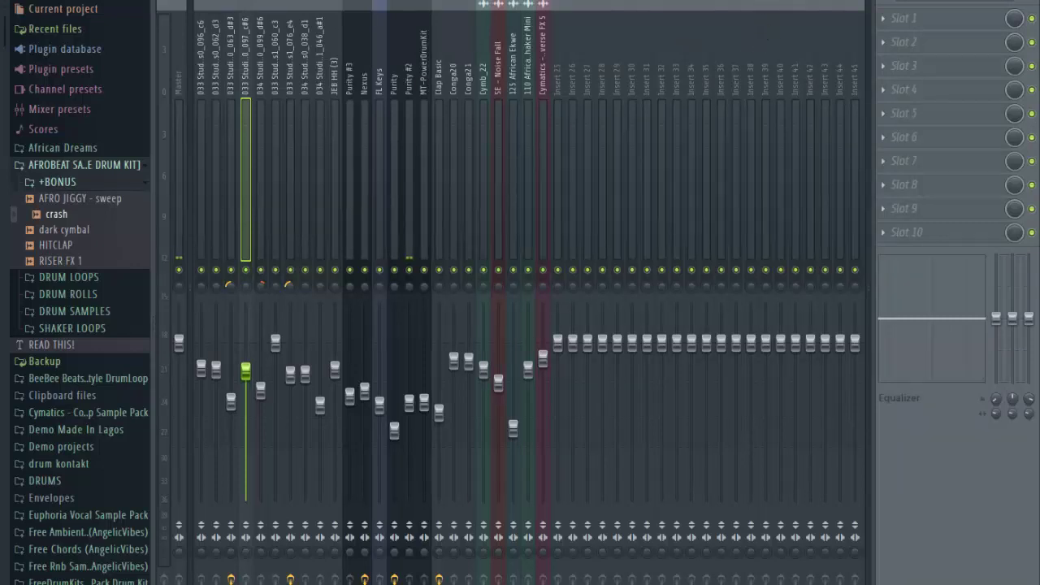
key("F5")
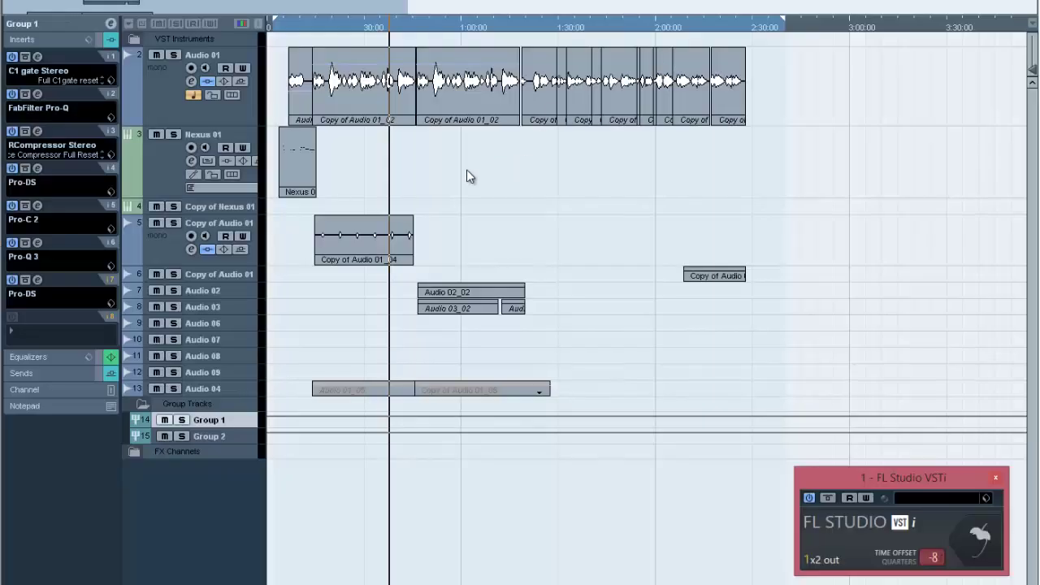
Step: Solo Group 1 and bypass all of its inserts and sends
left_click(181, 419)
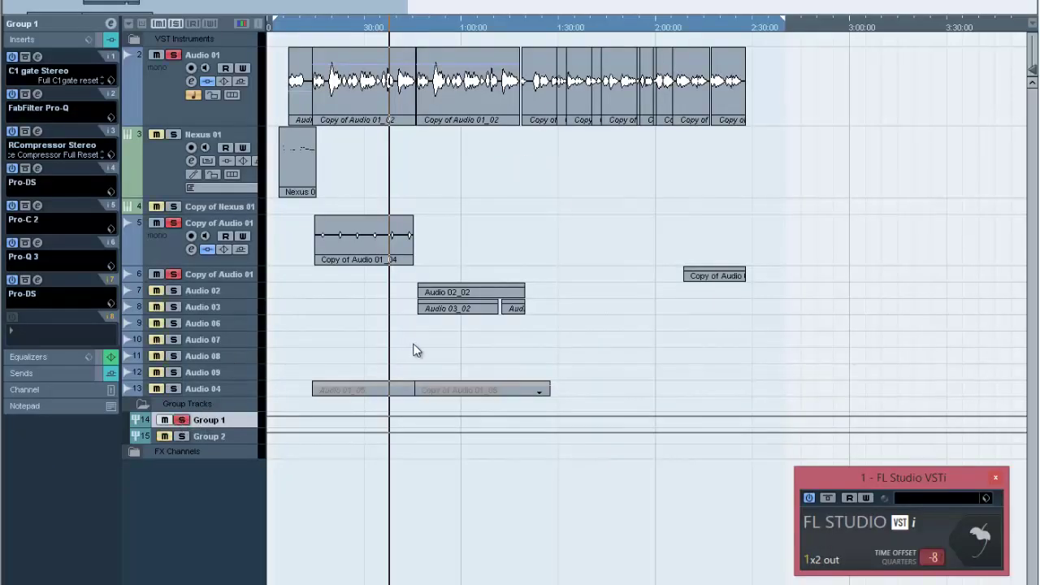
left_click(101, 40)
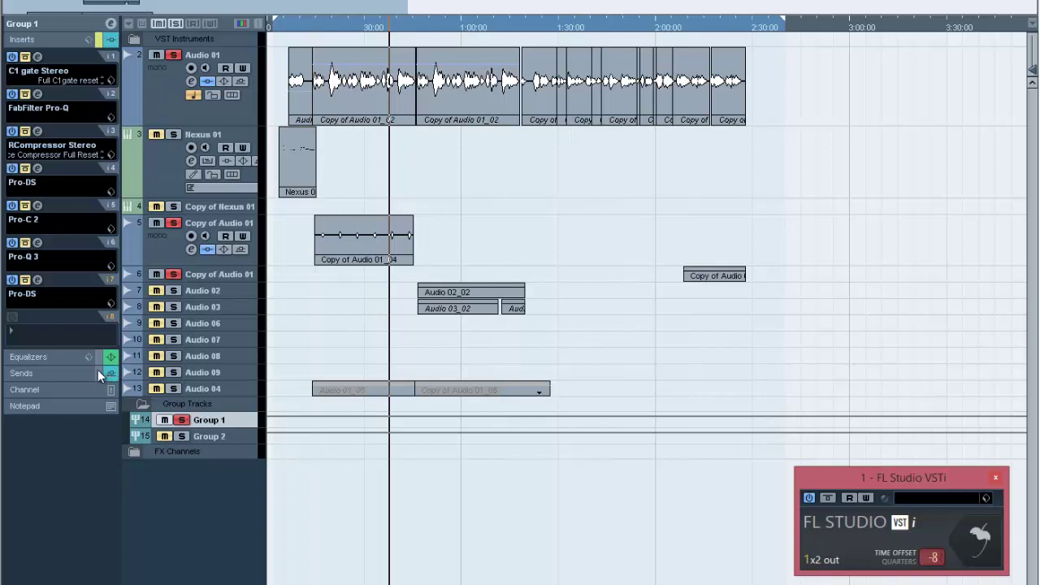
left_click(98, 373)
Step: Bypass all the sends and inserts of Group 2
left_click(213, 439)
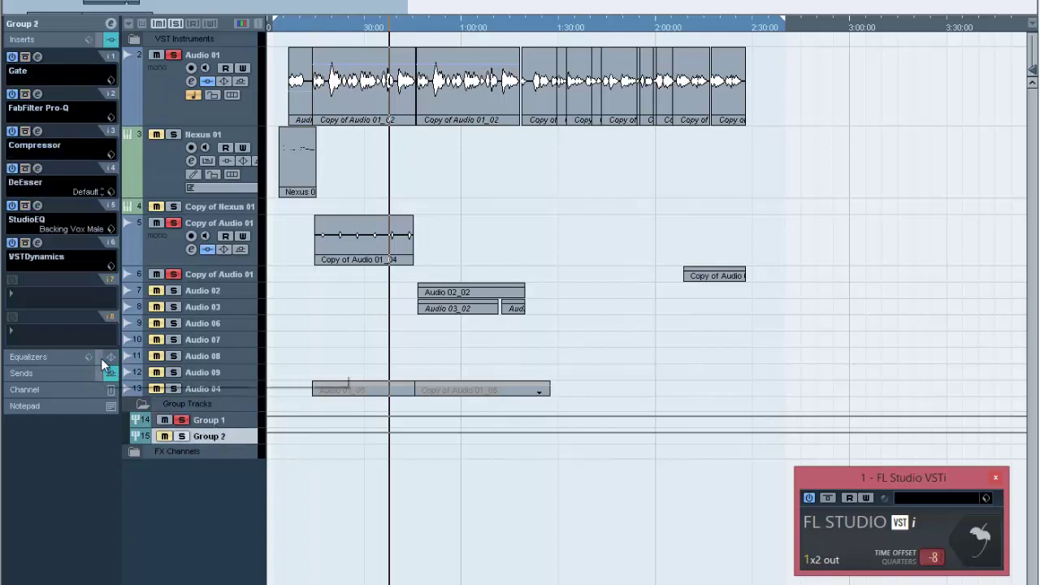
left_click(99, 373)
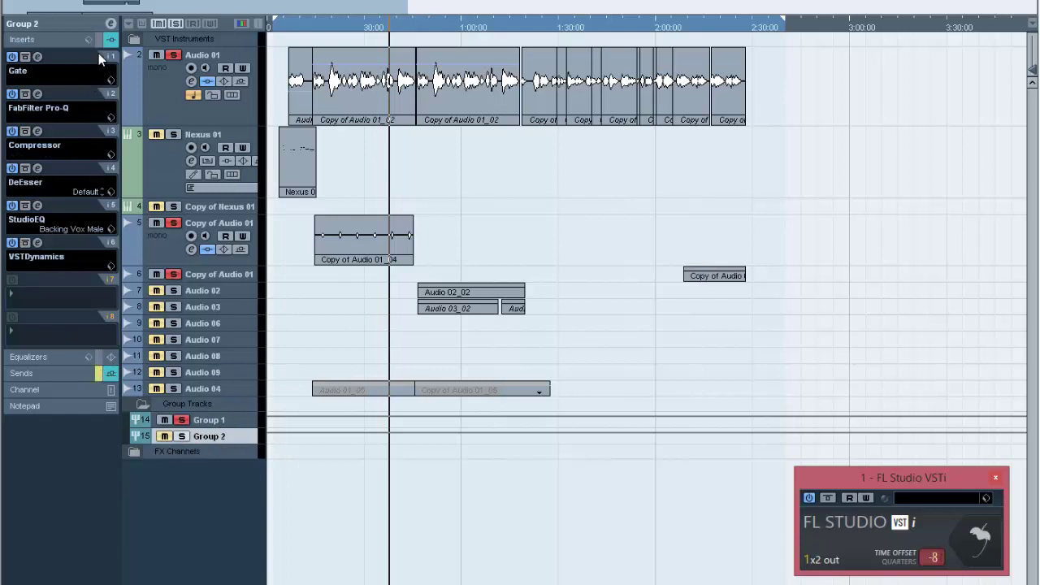
left_click(99, 40)
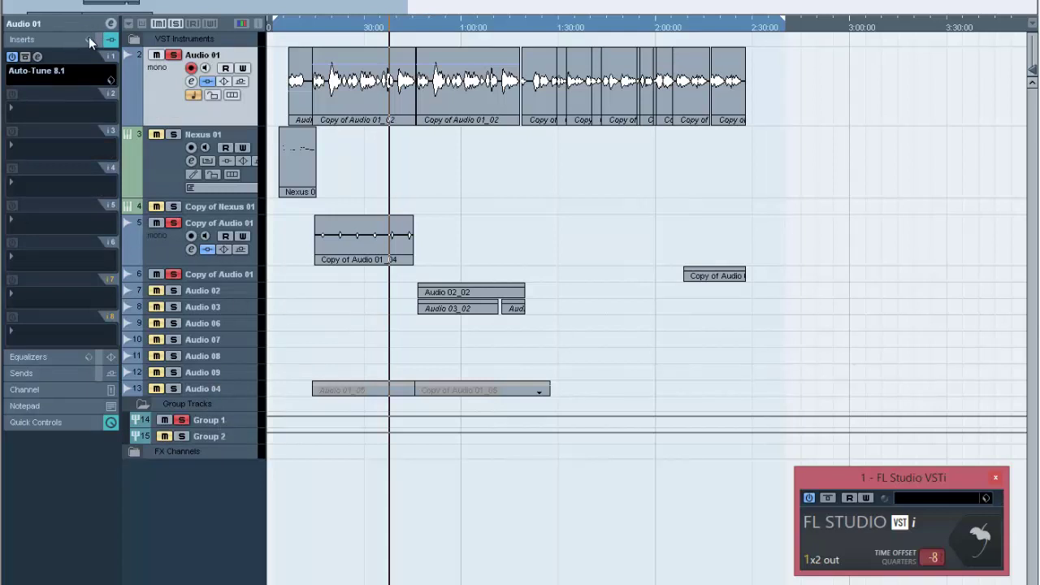
Step: Switch off Auto-Tune 8.1 on the Audio 01 track and play the dry vocal
left_click(12, 57)
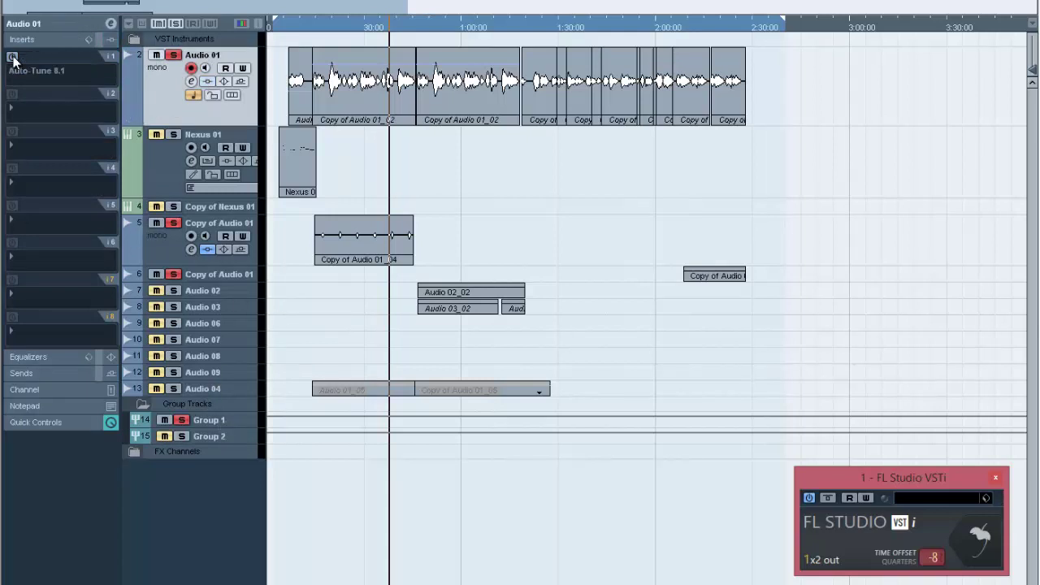
left_click(319, 21)
key("space")
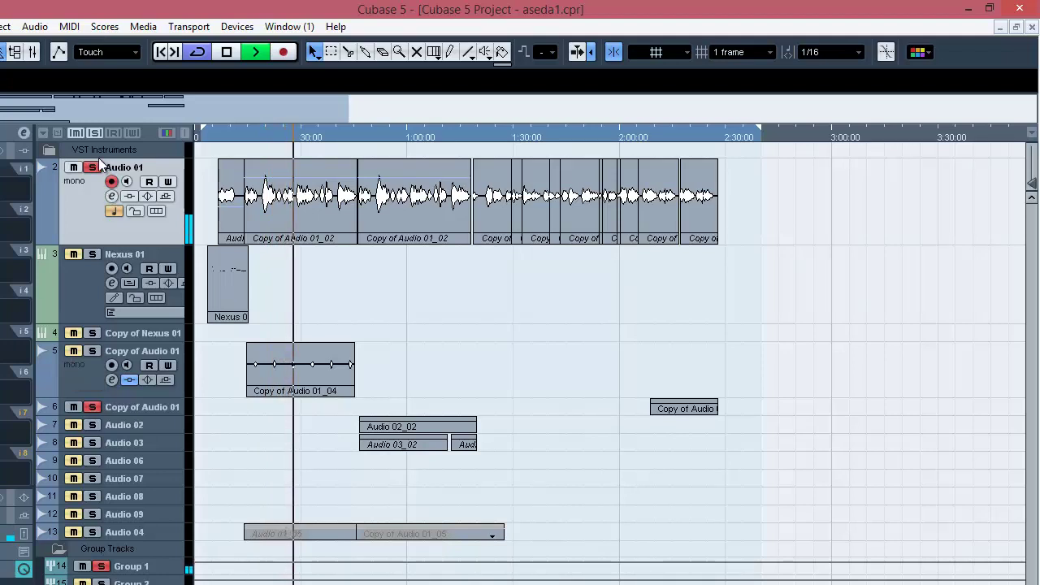
left_click(226, 52)
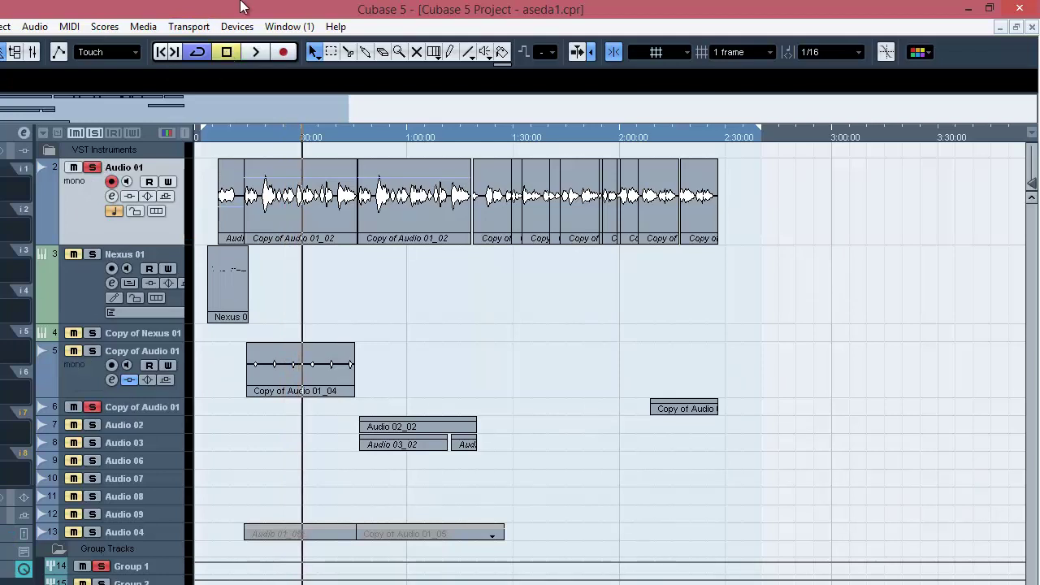
Step: Enlarge the height of the Audio 01 track and play the vocal from the start of its second clip
left_click(324, 213)
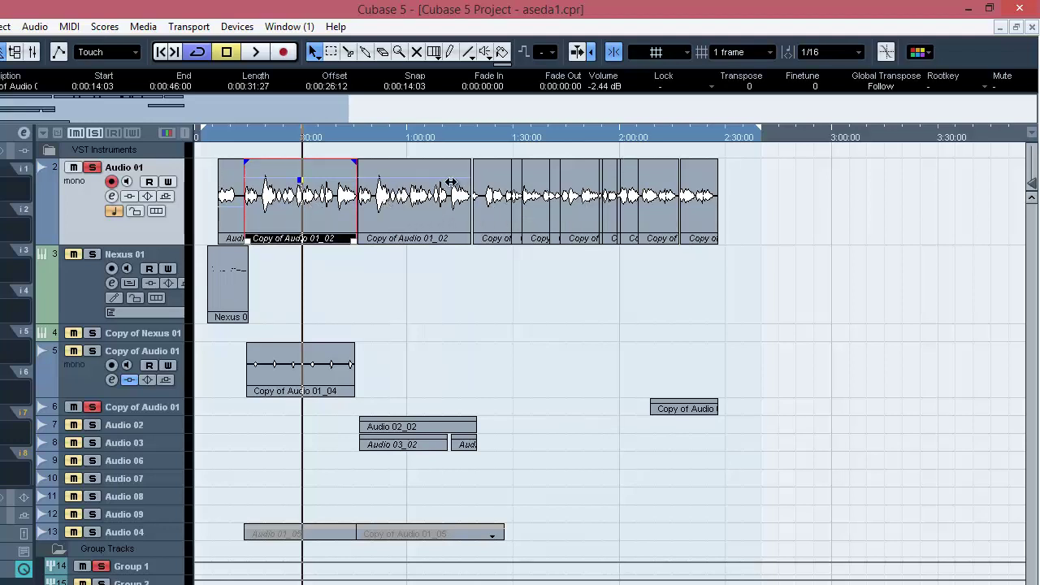
left_click_drag(347, 113, 107, 113)
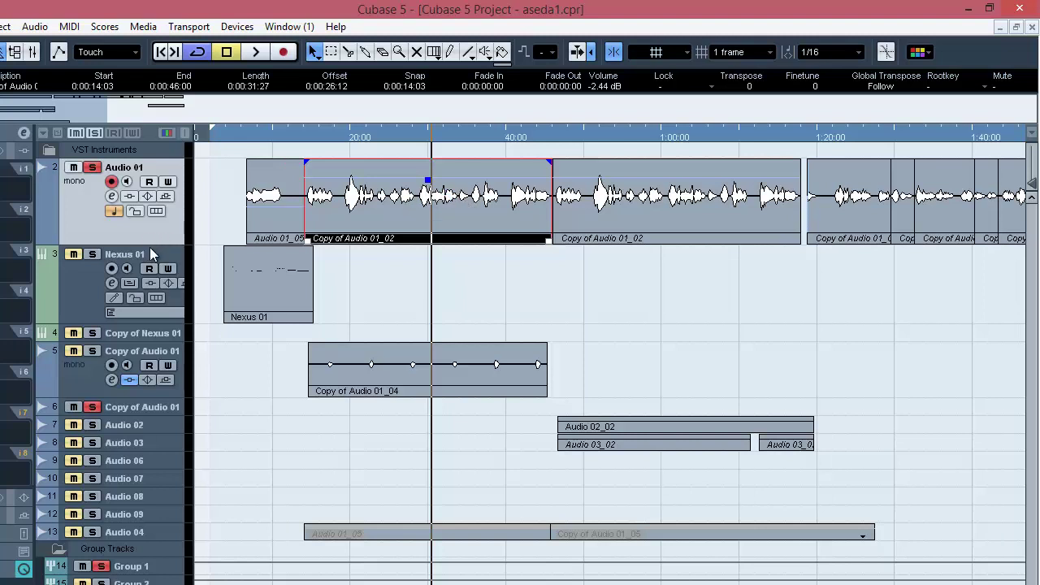
left_click_drag(150, 244, 149, 371)
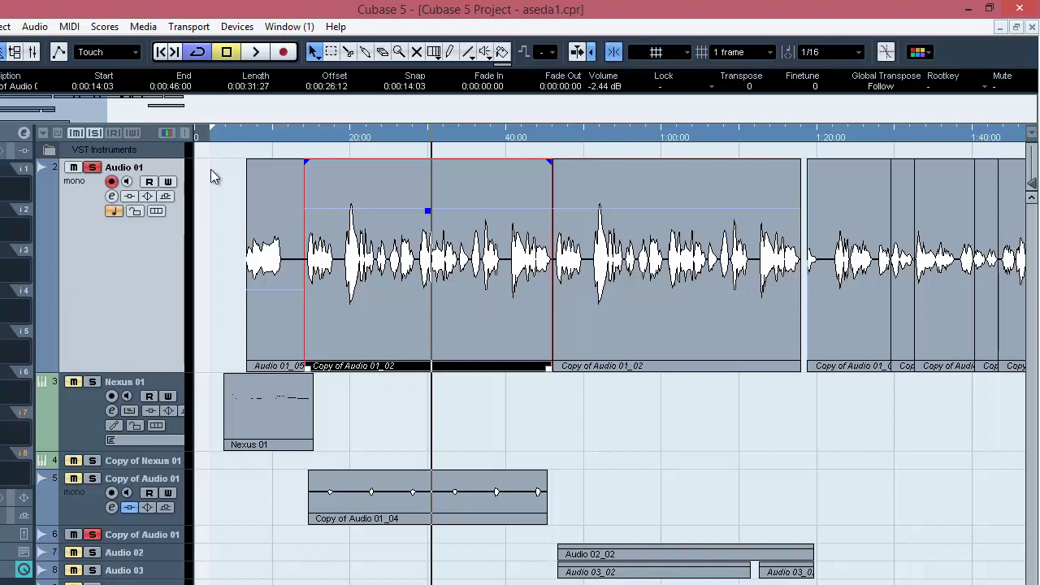
left_click(312, 133)
key("space")
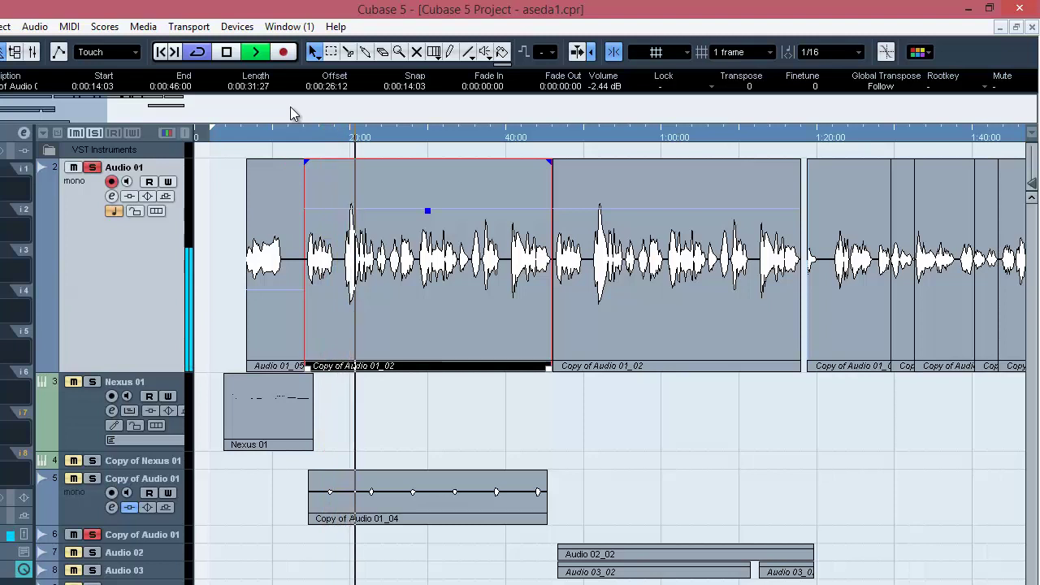
left_click(231, 54)
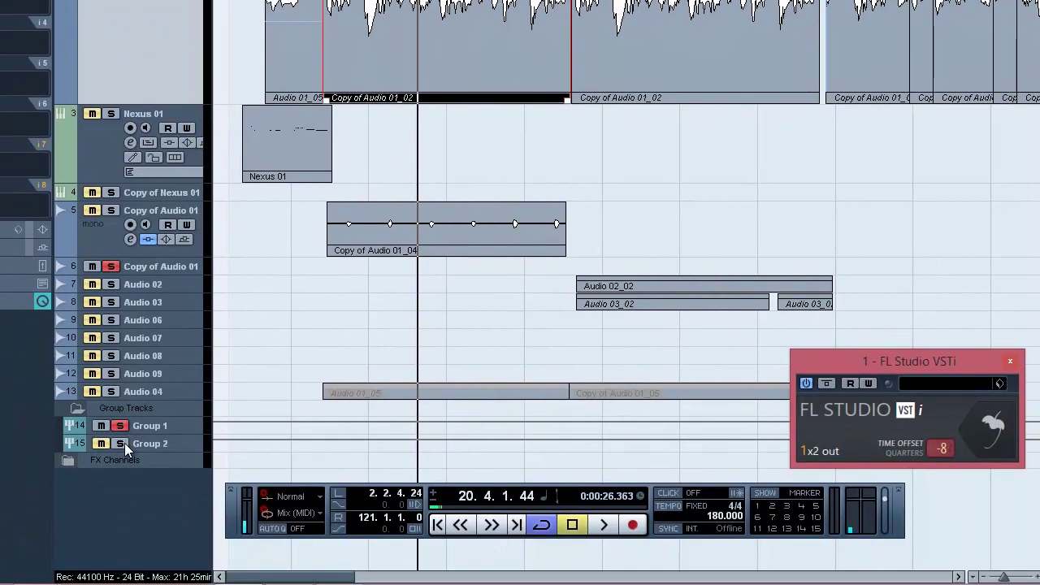
left_click(120, 425)
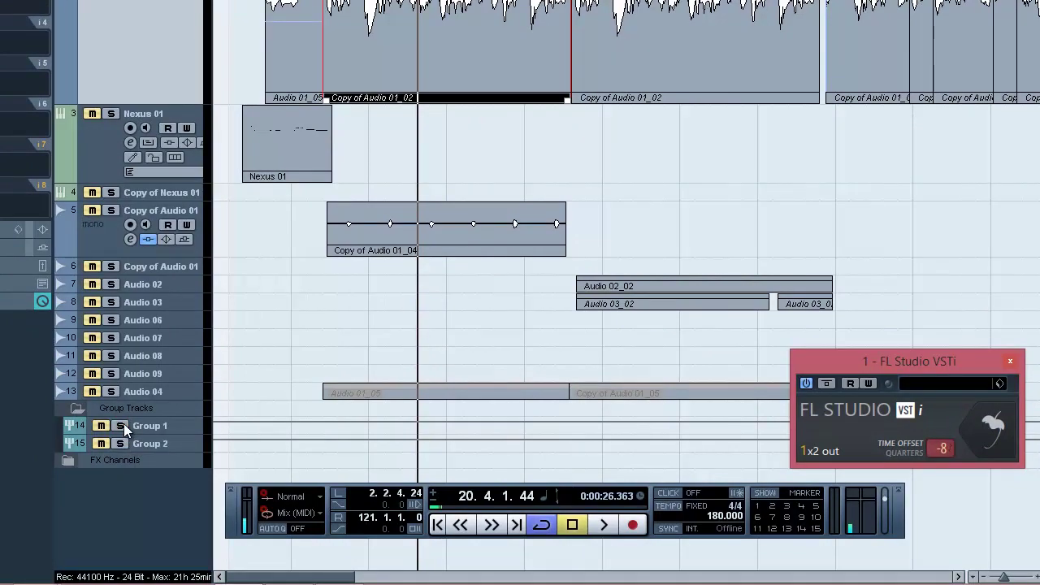
left_click(121, 426)
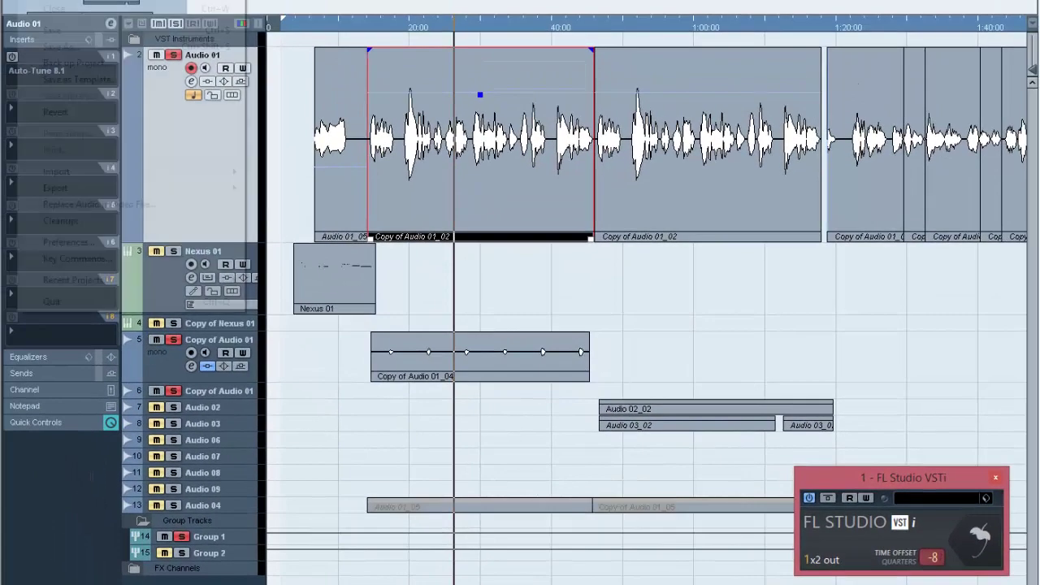
key("alt+f")
left_click(52, 31)
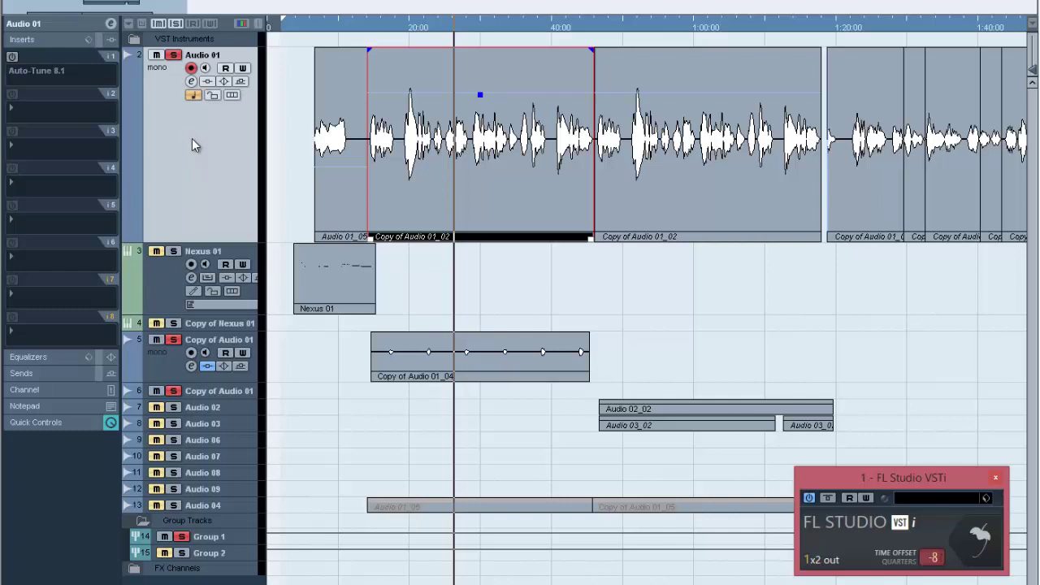
Step: Reactivate Auto-Tune 8.1 on the Audio 01 track, review its key, scale and retune settings, and close the plug-in
left_click(12, 57)
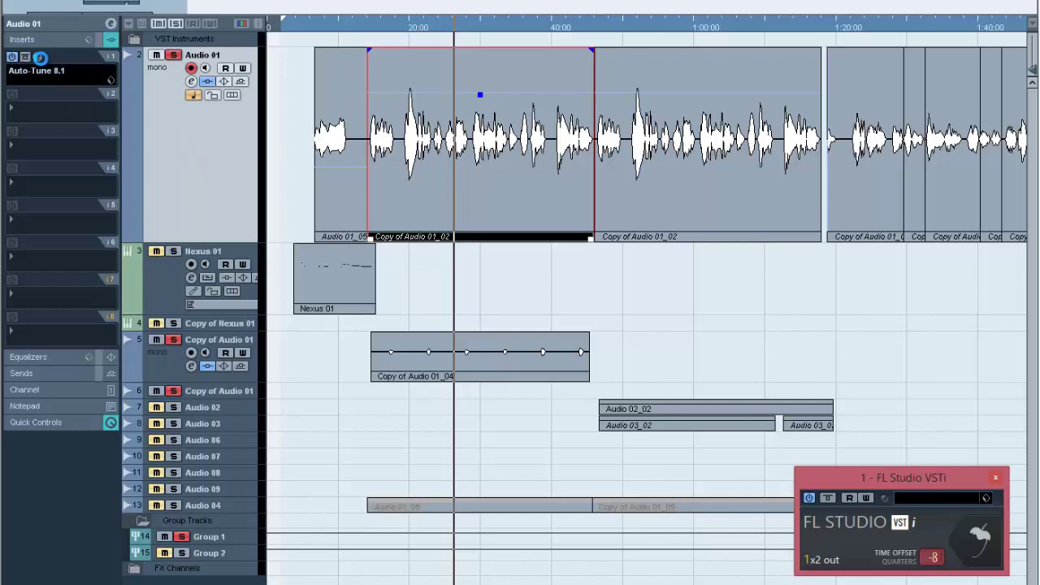
left_click(39, 58)
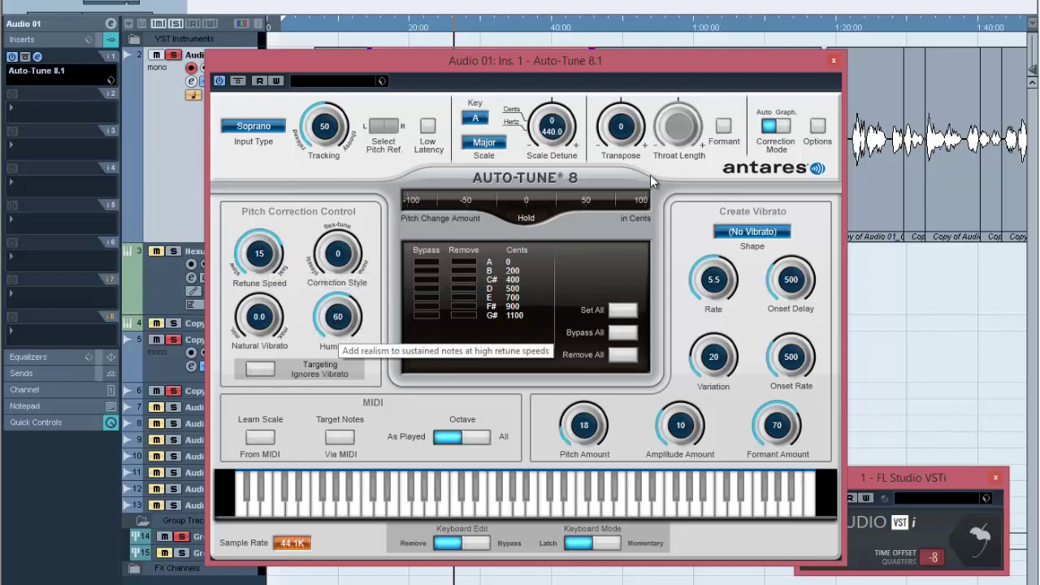
left_click(833, 61)
Step: Open the C1 gate Stereo insert on Group 1, examine its gate settings, and close it
left_click(216, 540)
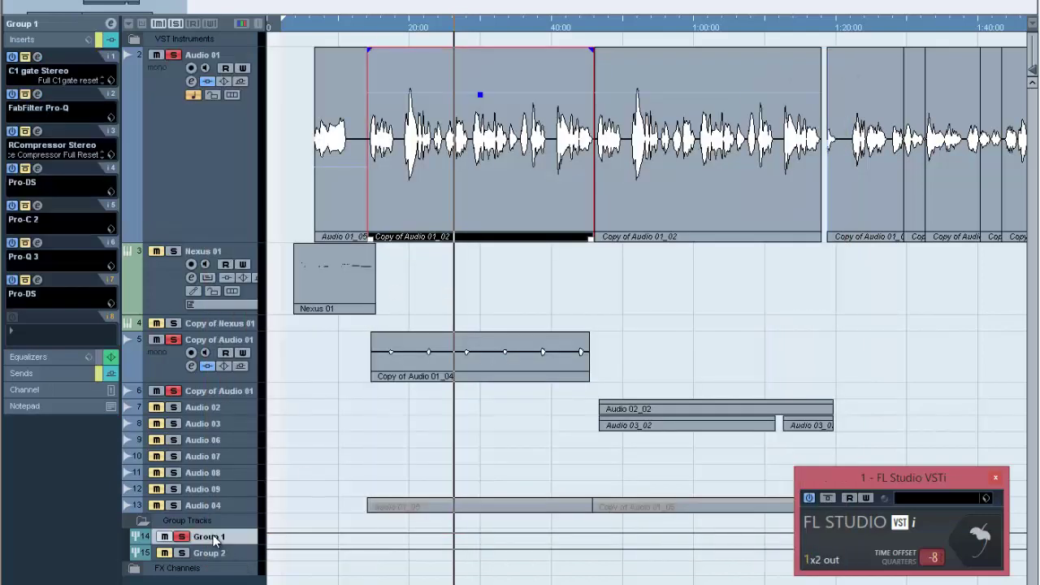
left_click(38, 56)
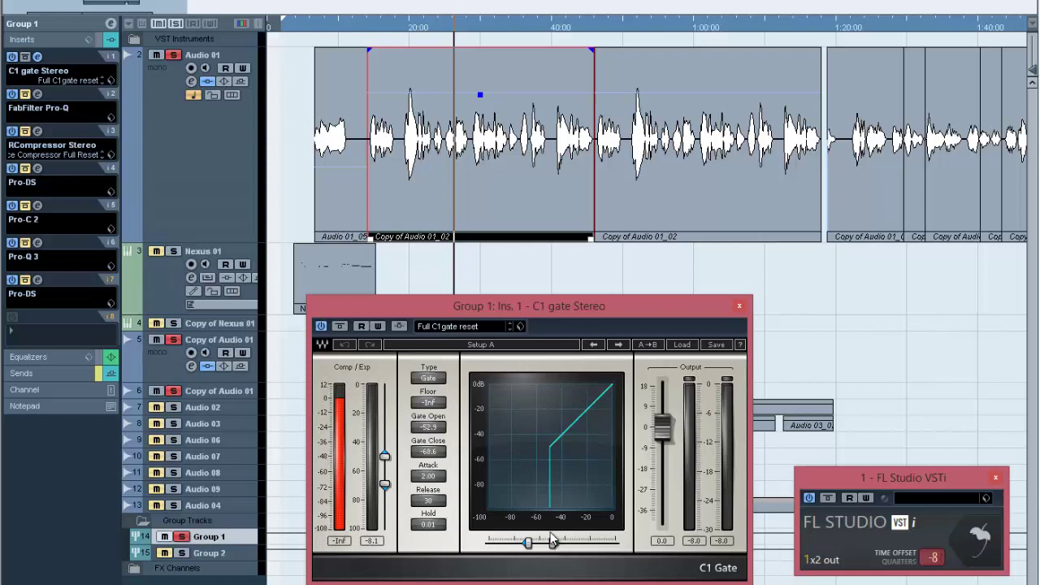
left_click(740, 306)
left_click(287, 193)
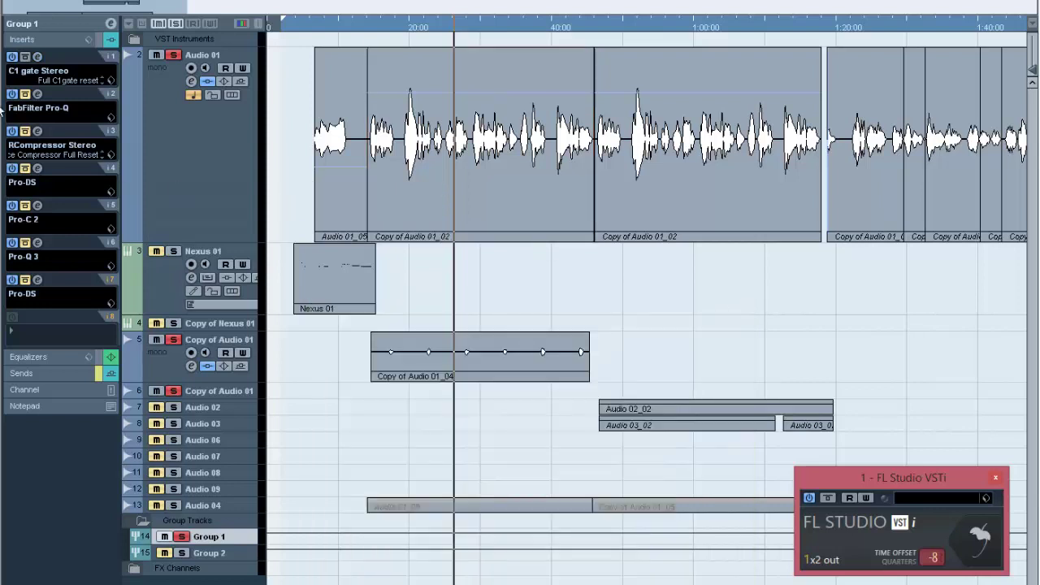
Step: Take FabFilter Pro-Q on Group 1 out of bypass and play the vocal with its EQ curve open
left_click(25, 95)
left_click(38, 94)
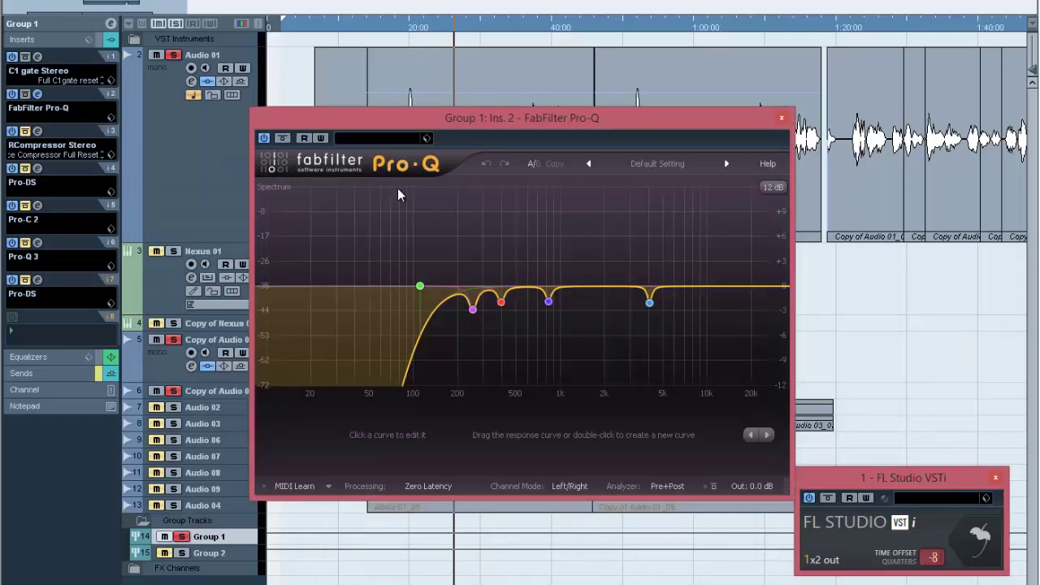
left_click(379, 31)
key("space")
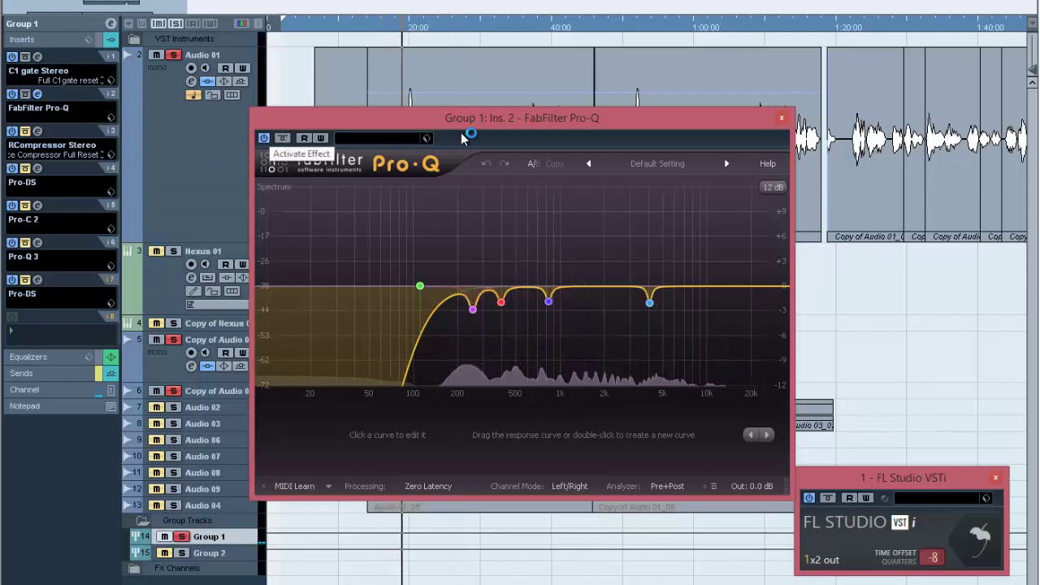
left_click_drag(517, 118, 632, 201)
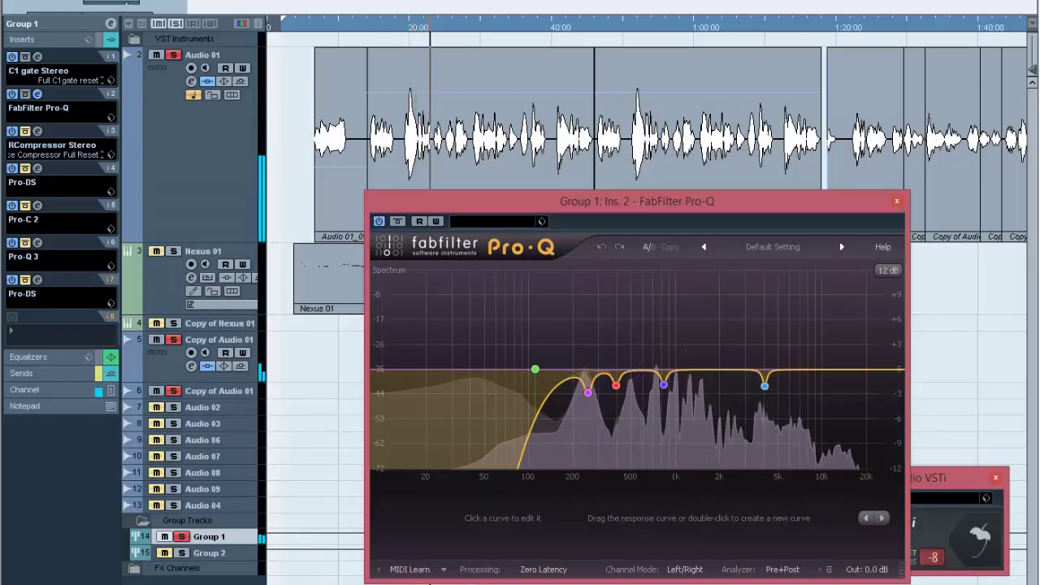
key("space")
Step: Compare the vocal without and with FabFilter Pro-Q by deactivating it, replaying the passage, and reactivating it during playback
left_click(379, 221)
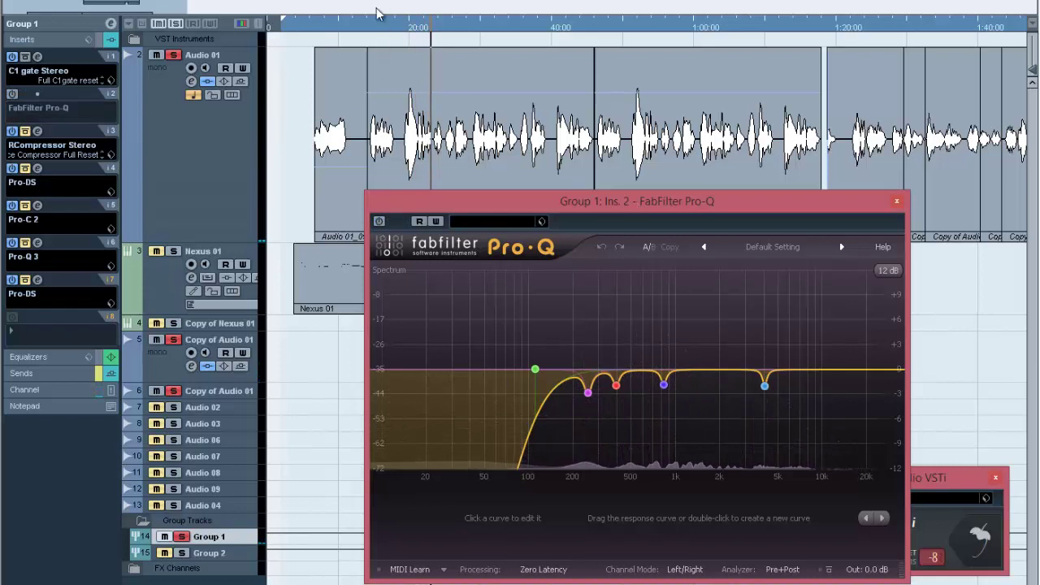
left_click(376, 28)
key("space")
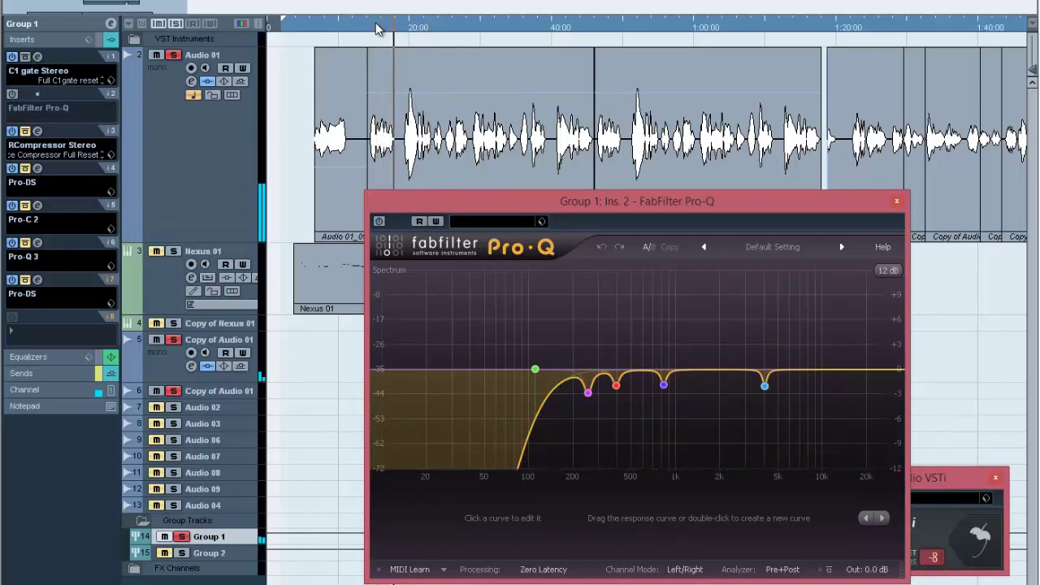
left_click(379, 222)
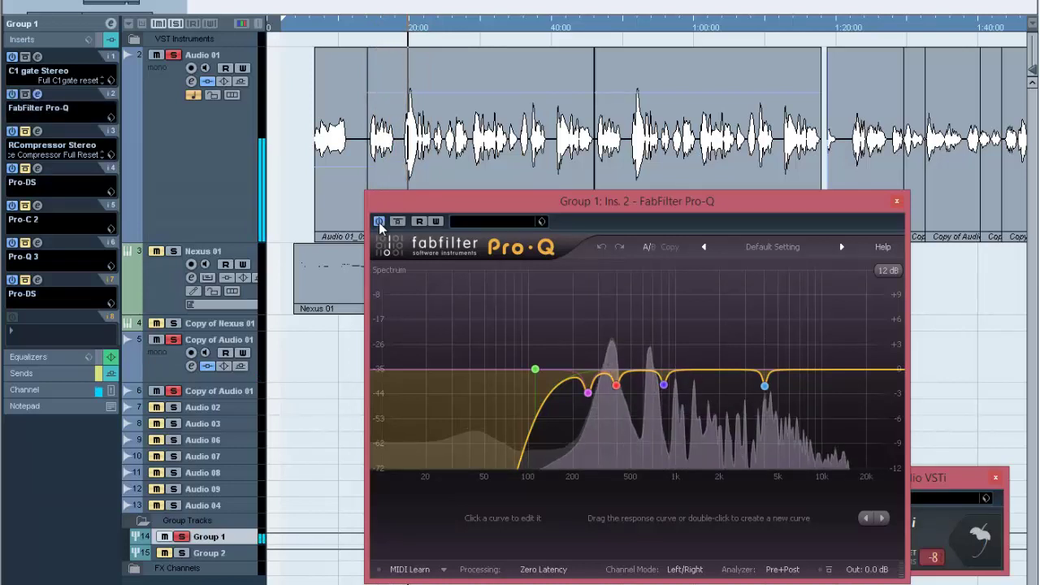
Step: Stop the vocal playback and close the FabFilter Pro-Q window, leaving the equalizer active on Group 1
left_click(379, 221)
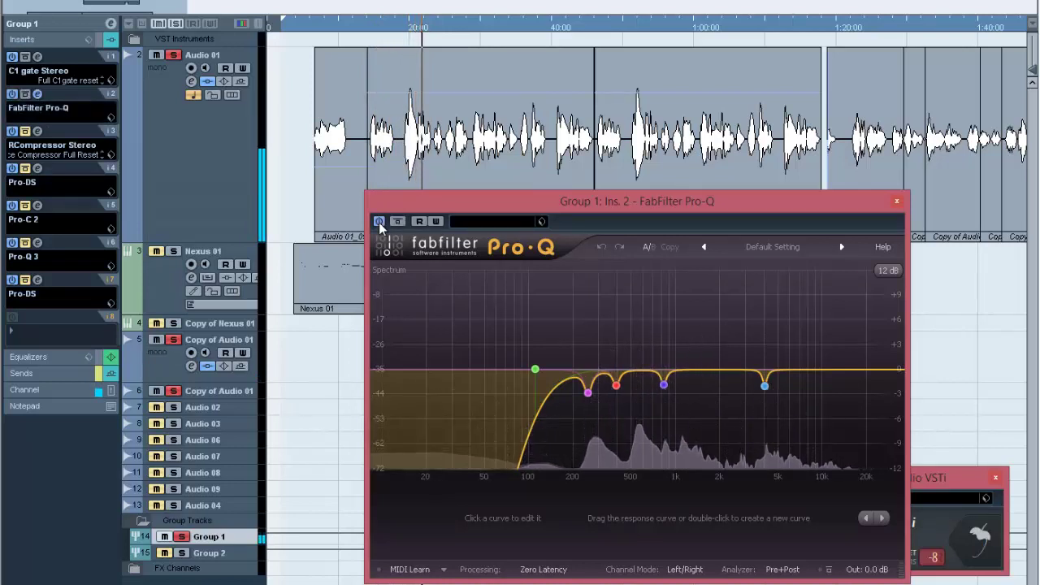
key("space")
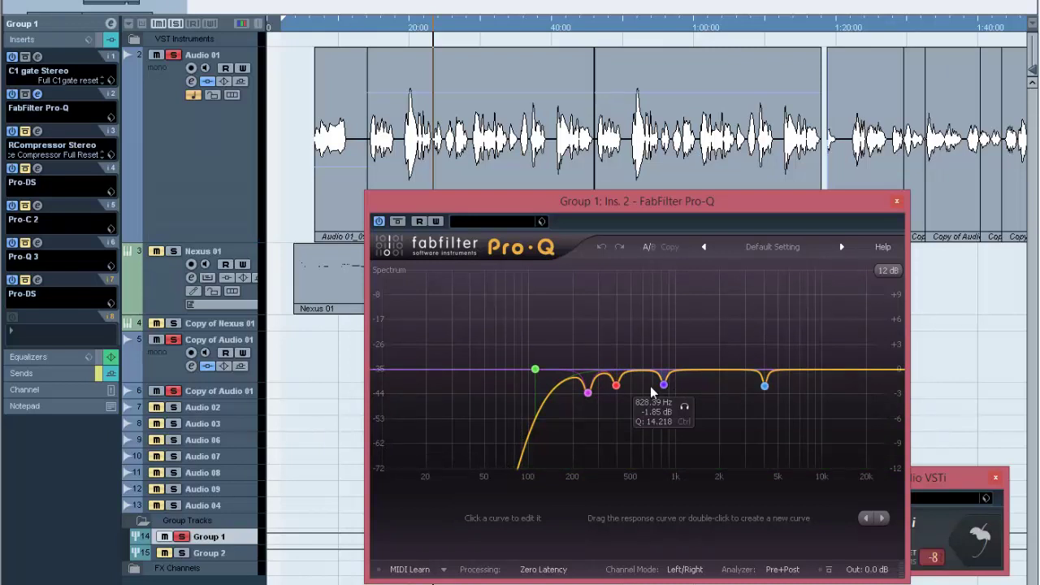
left_click(896, 200)
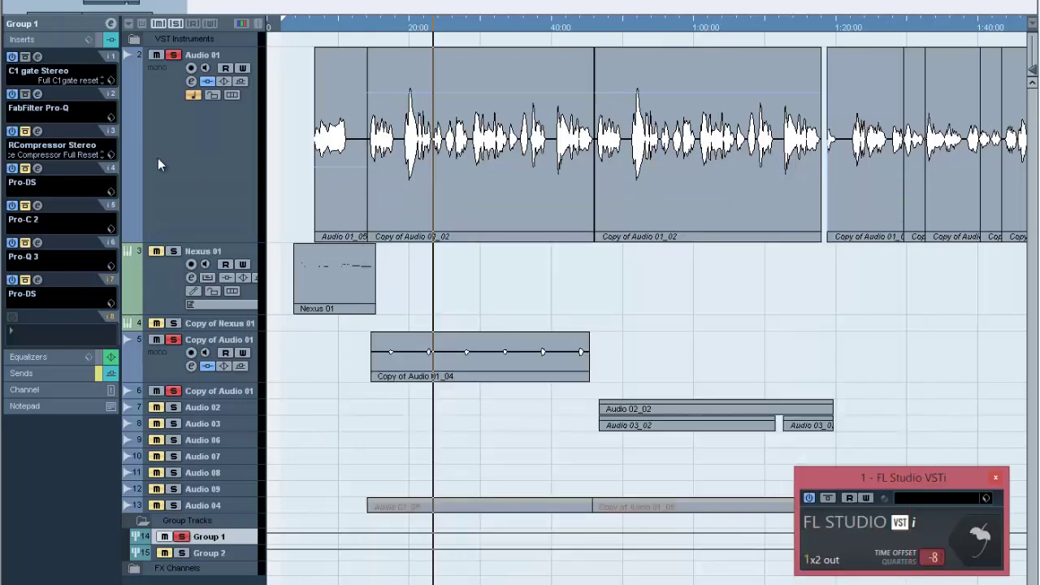
Step: Take RCompressor Stereo on Group 1 out of bypass and play the vocal with its compression settings open
left_click(37, 131)
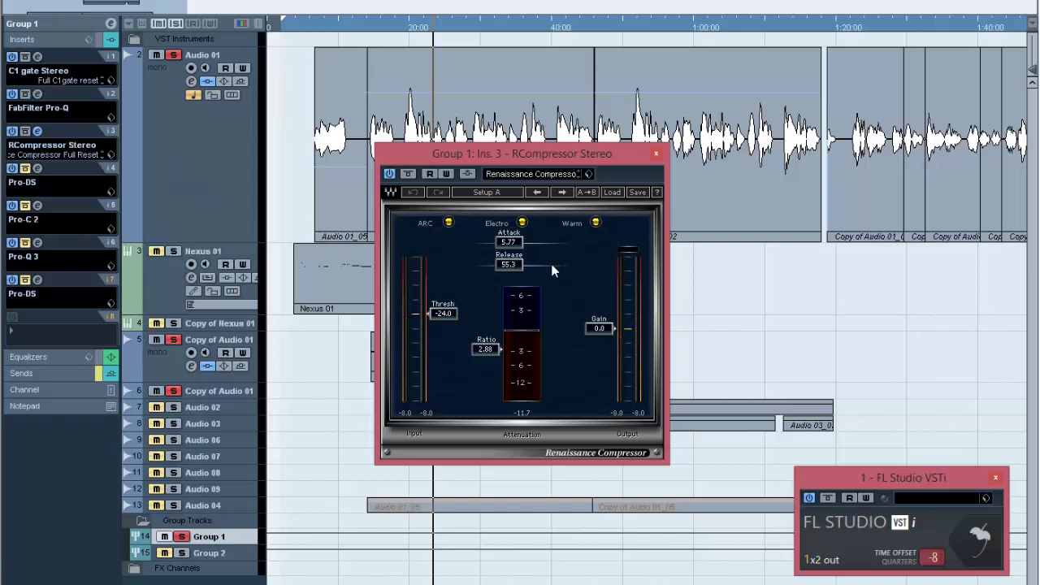
left_click(371, 24)
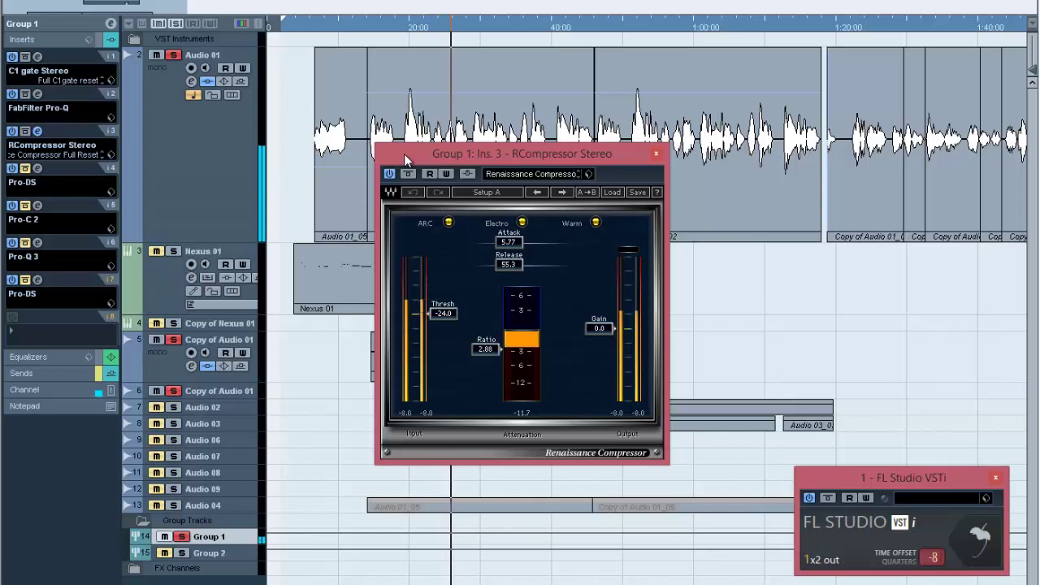
key("space")
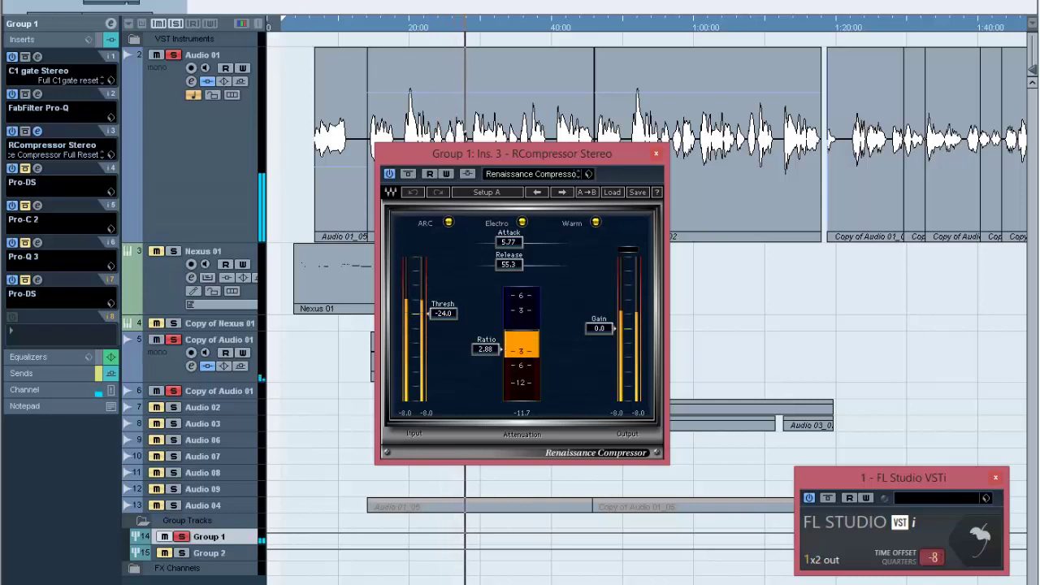
Step: Compare the vocal without and with RCompressor Stereo by replaying the passage, leave the compressor active, and close it
left_click(390, 175)
left_click_drag(453, 156, 648, 203)
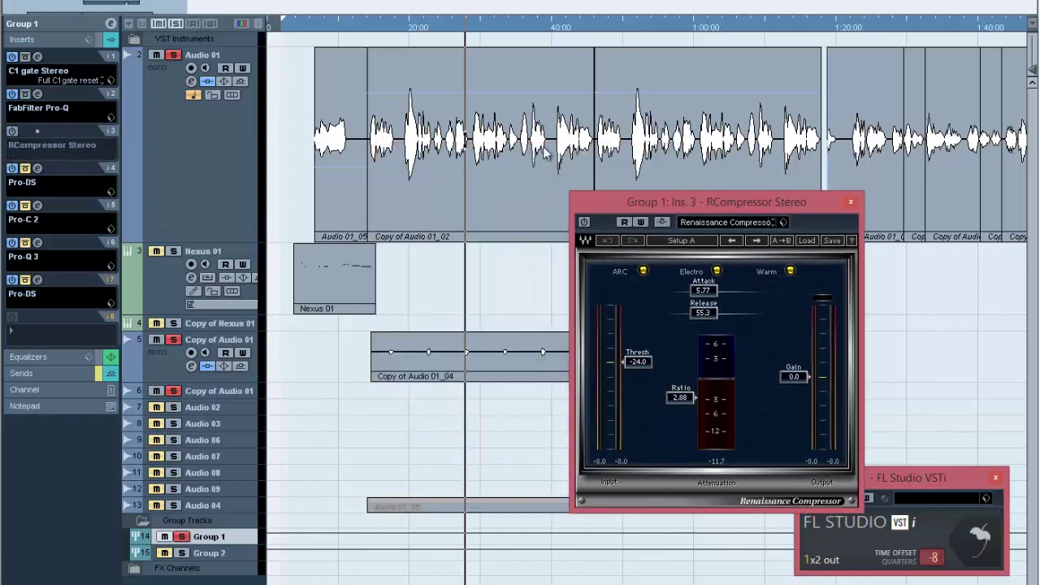
left_click(407, 27)
key("space")
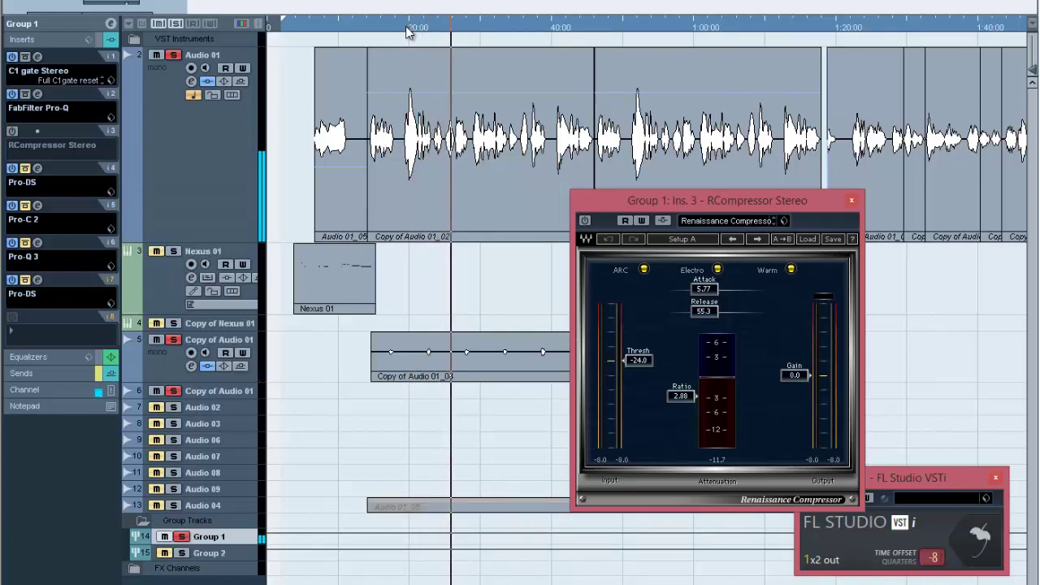
left_click(409, 30)
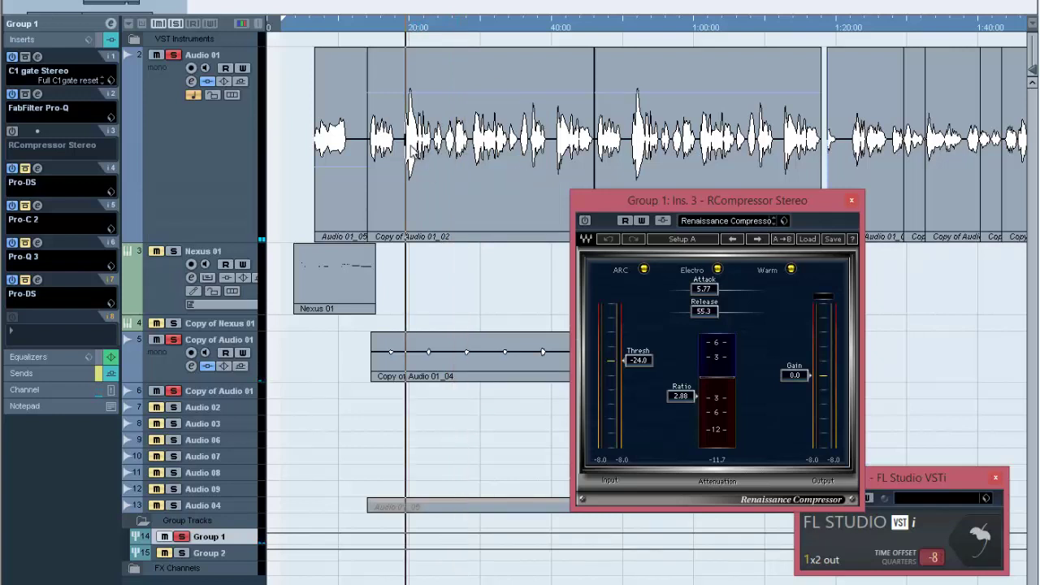
left_click(584, 221)
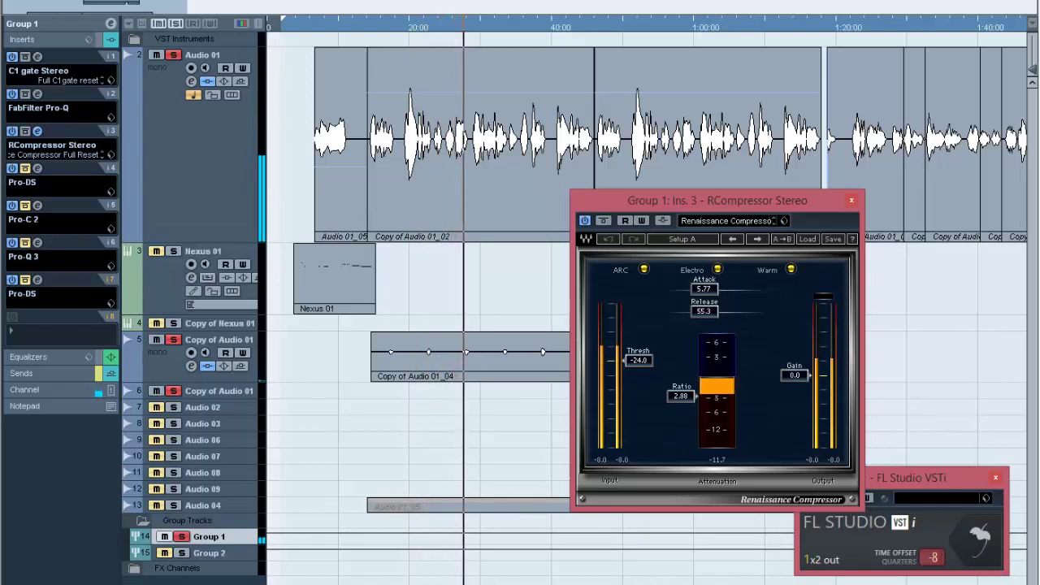
key("space")
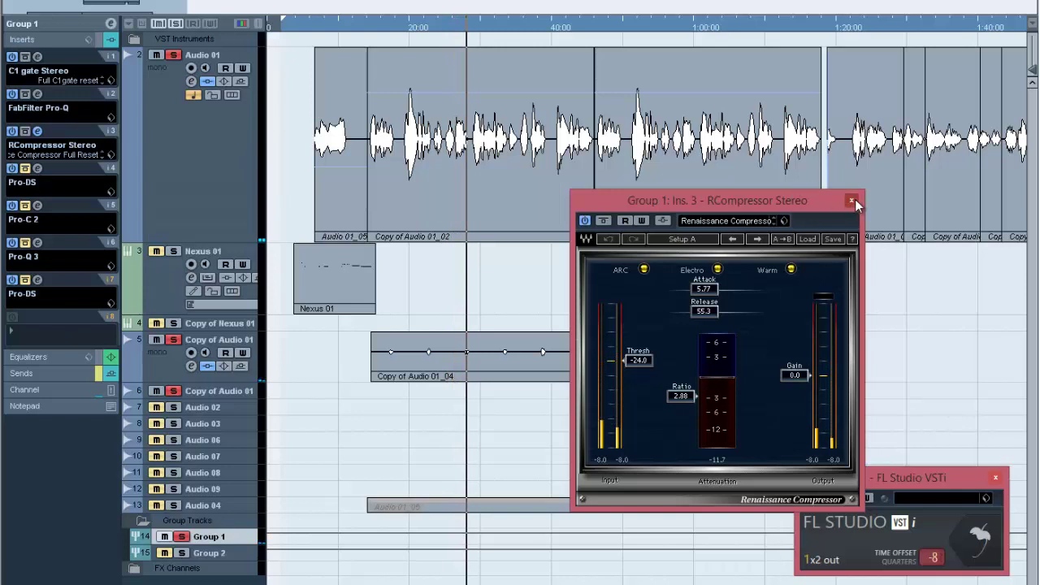
left_click(852, 200)
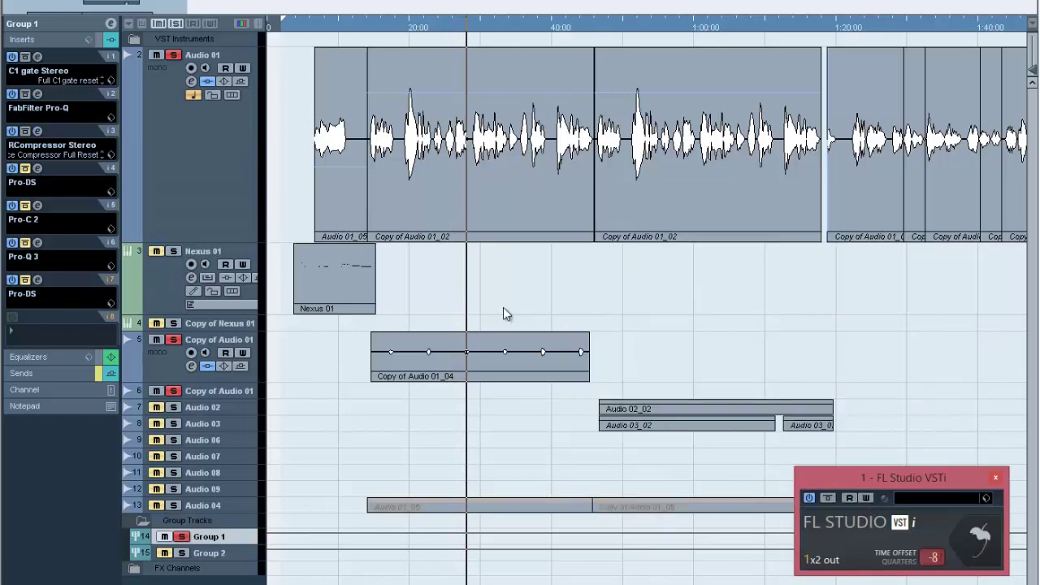
Step: Clear all track solos so that the vocal group plays together with the full mix
left_click(188, 538)
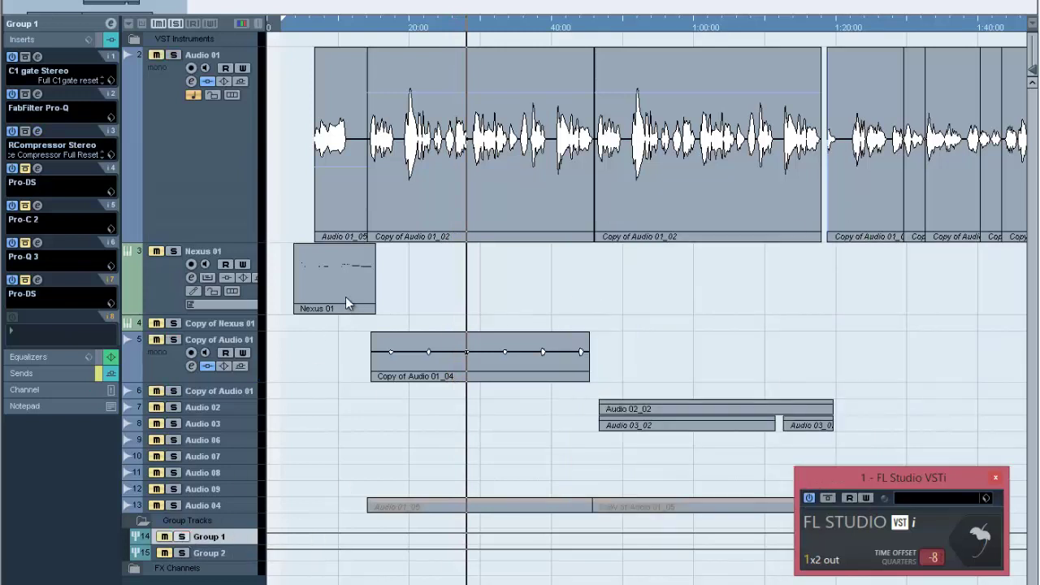
left_click(184, 537)
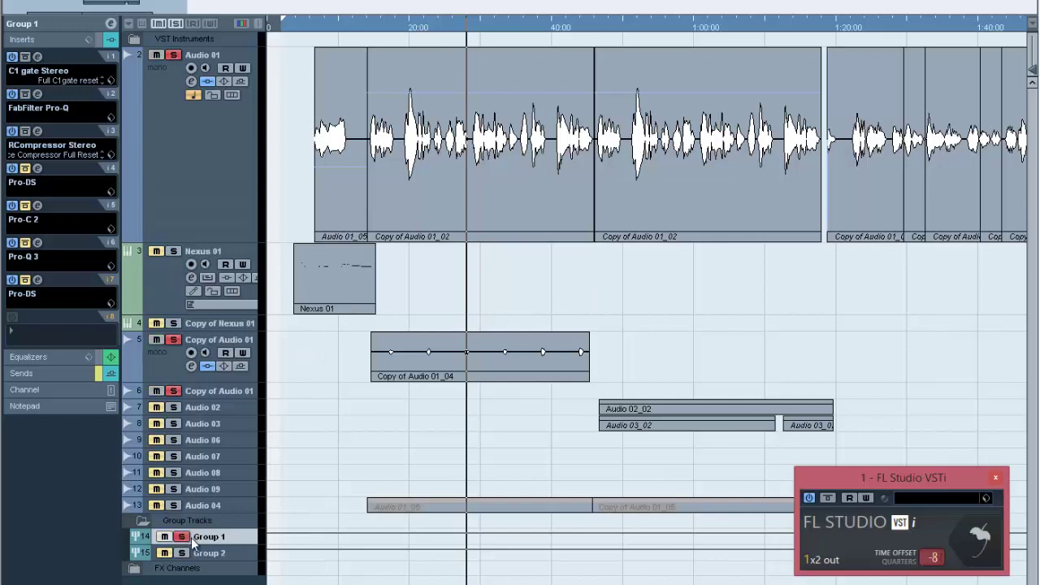
left_click(179, 24)
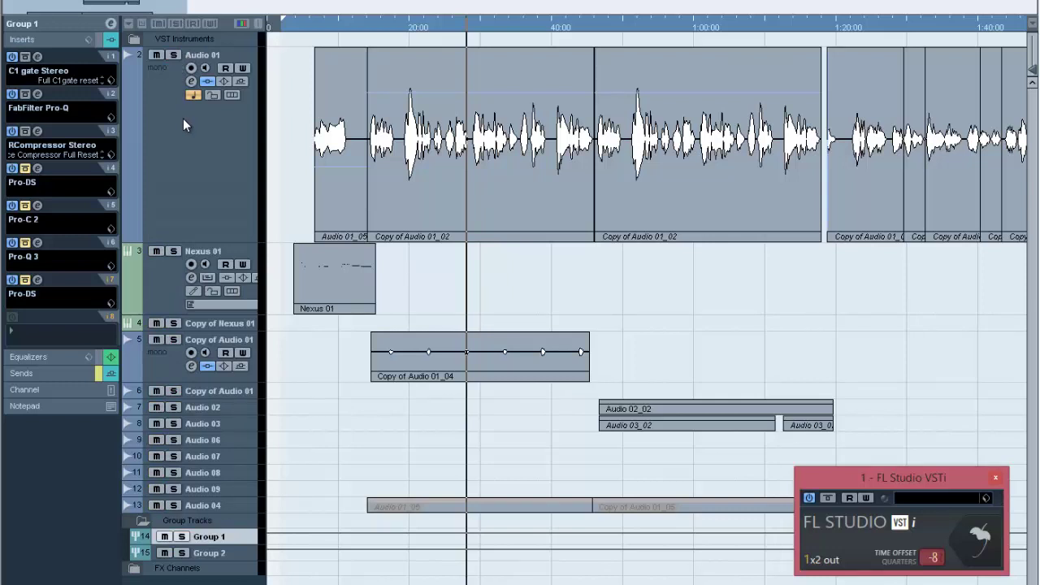
Step: Take the Pro-DS in Group 1's insert 4 out of bypass and audition the vocal in the full mix and soloed
left_click(37, 169)
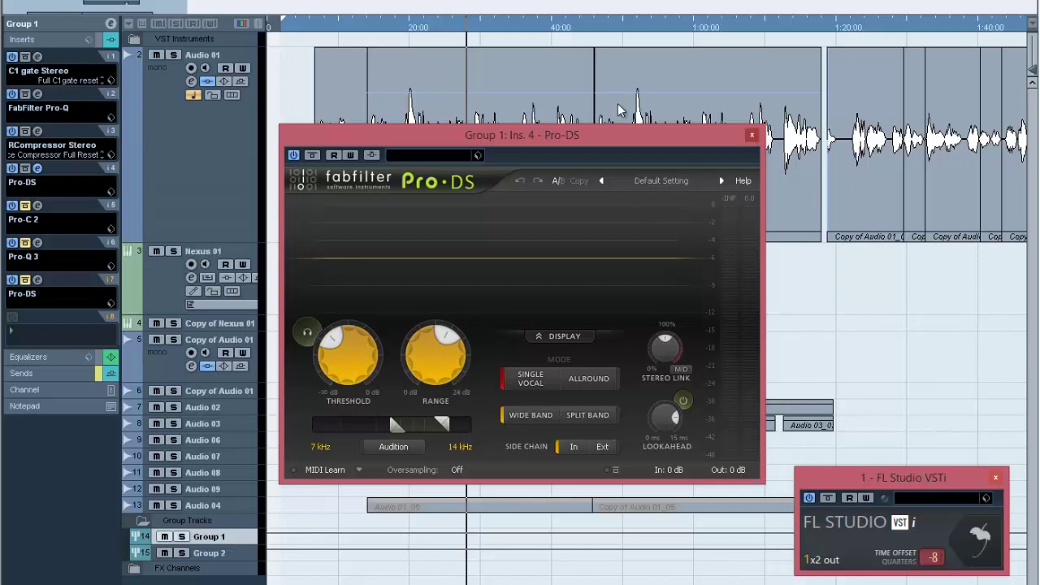
key("ctrl+w")
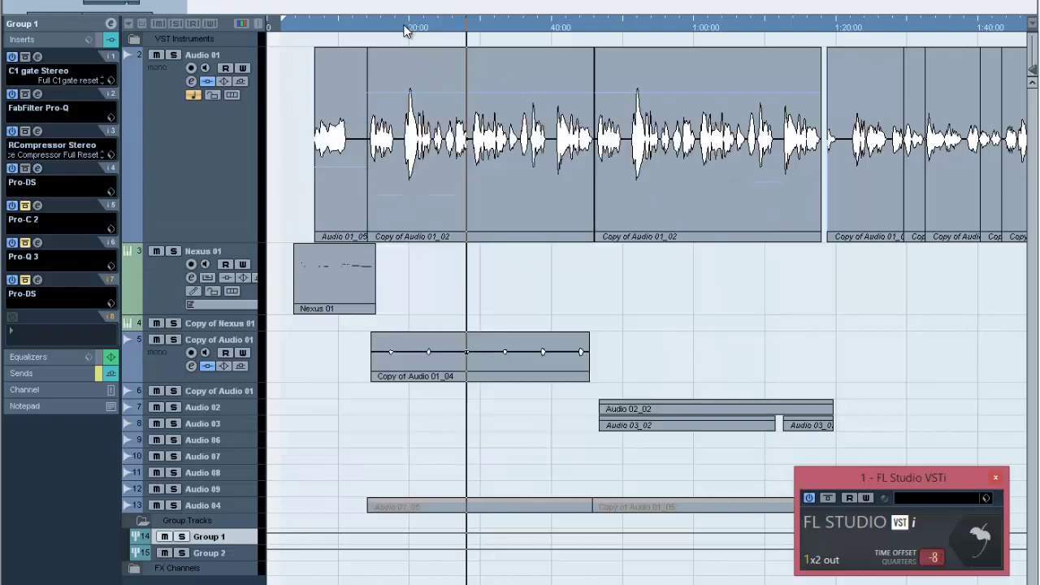
left_click(405, 27)
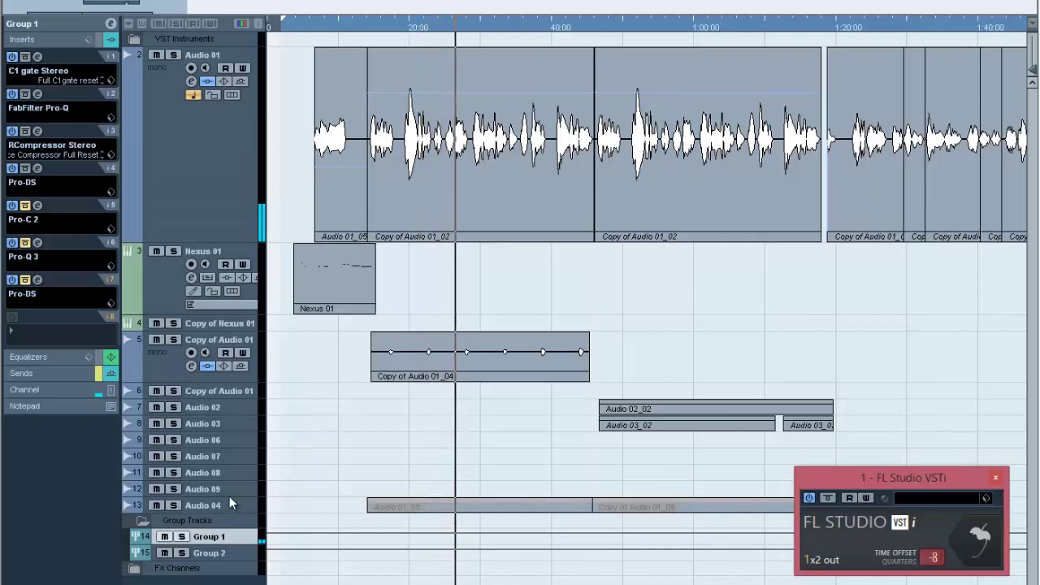
left_click(186, 537)
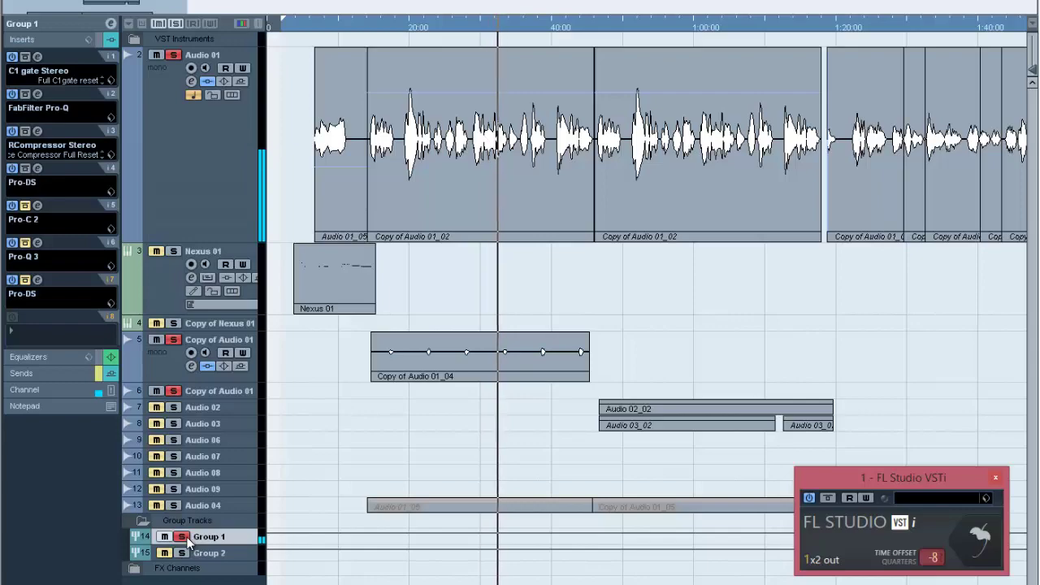
left_click(183, 537)
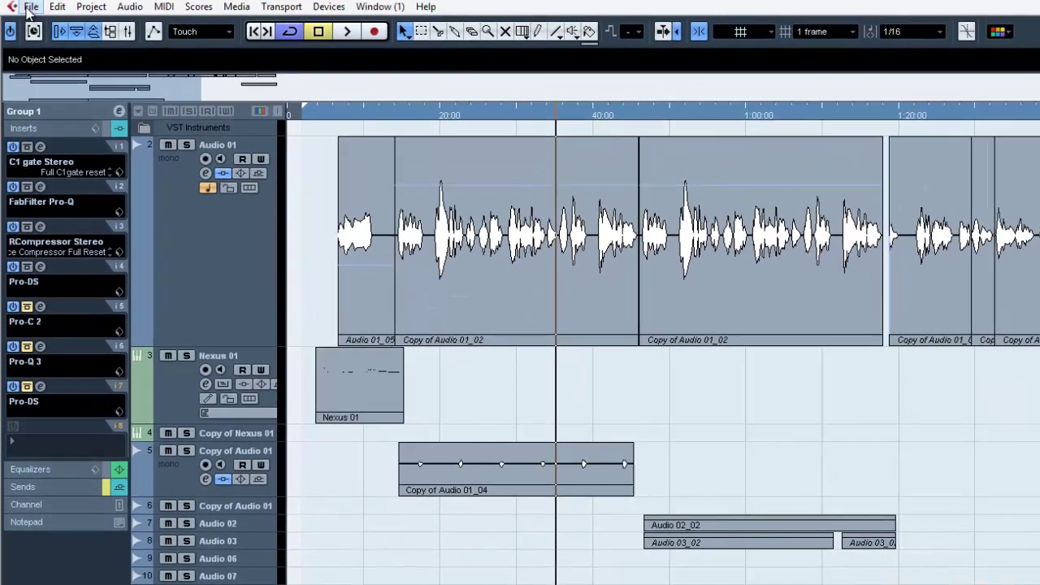
Step: Save the project
left_click(31, 26)
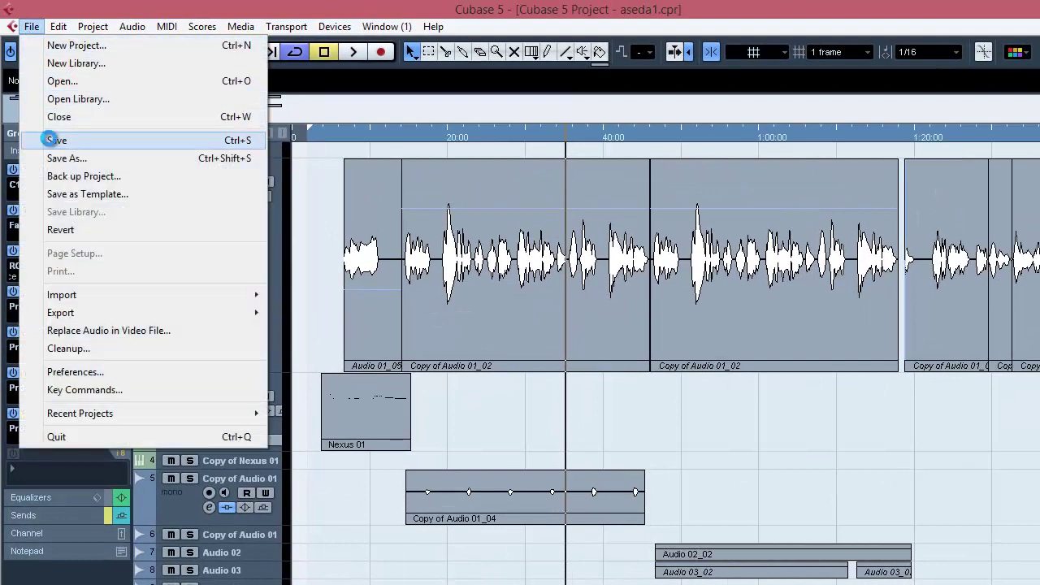
left_click(50, 140)
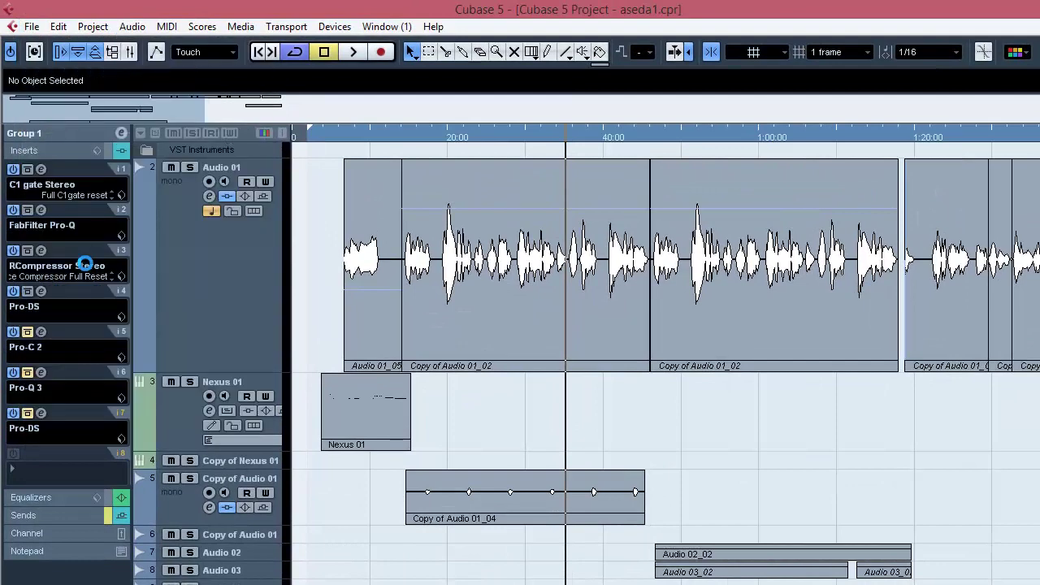
Step: Take Pro-C 2 on Group 1 out of bypass, compare the vocal with it off and on during playback, and close it
left_click(41, 332)
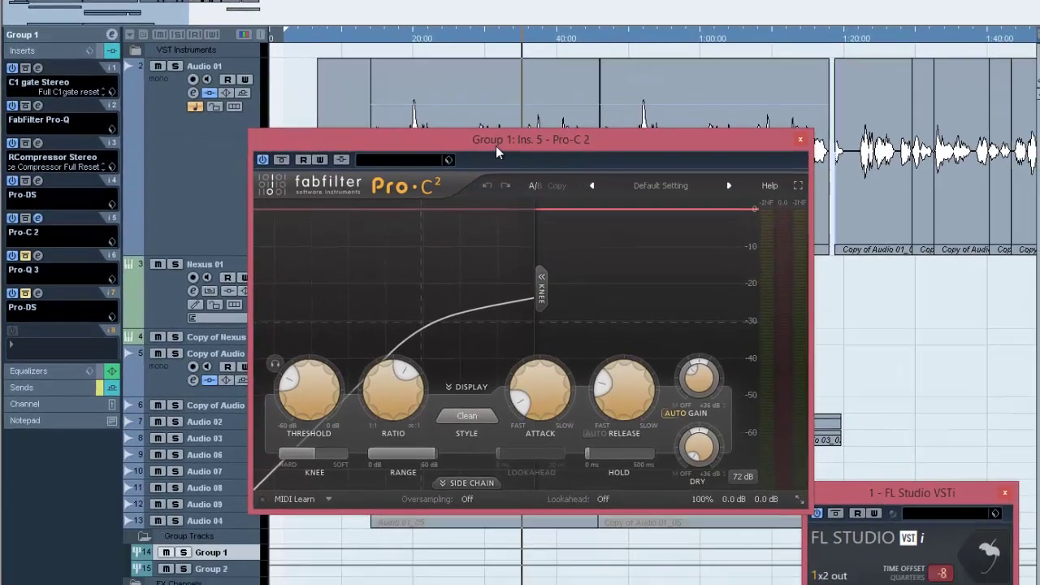
left_click_drag(537, 252, 754, 270)
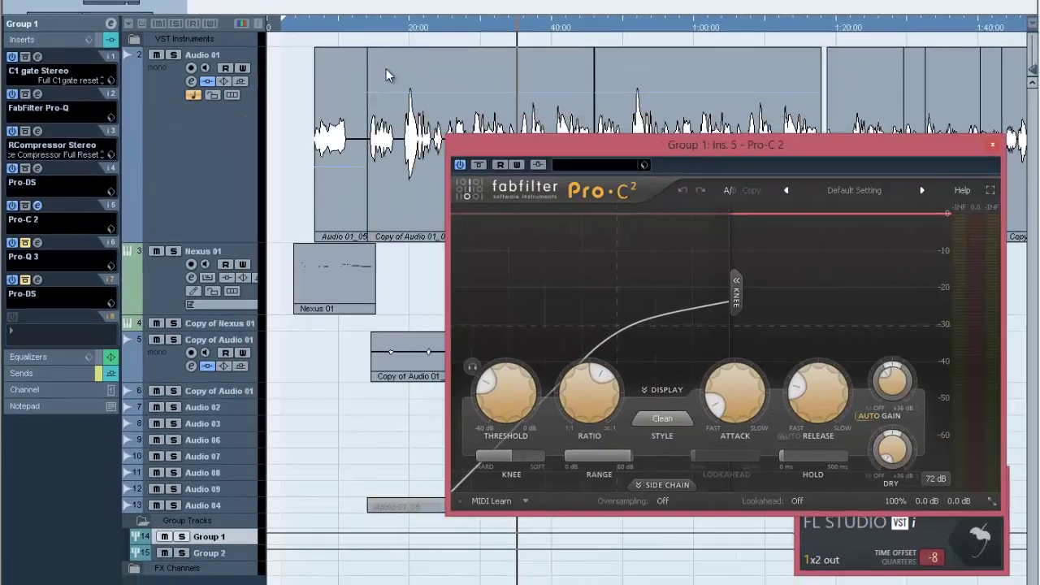
double_click(367, 24)
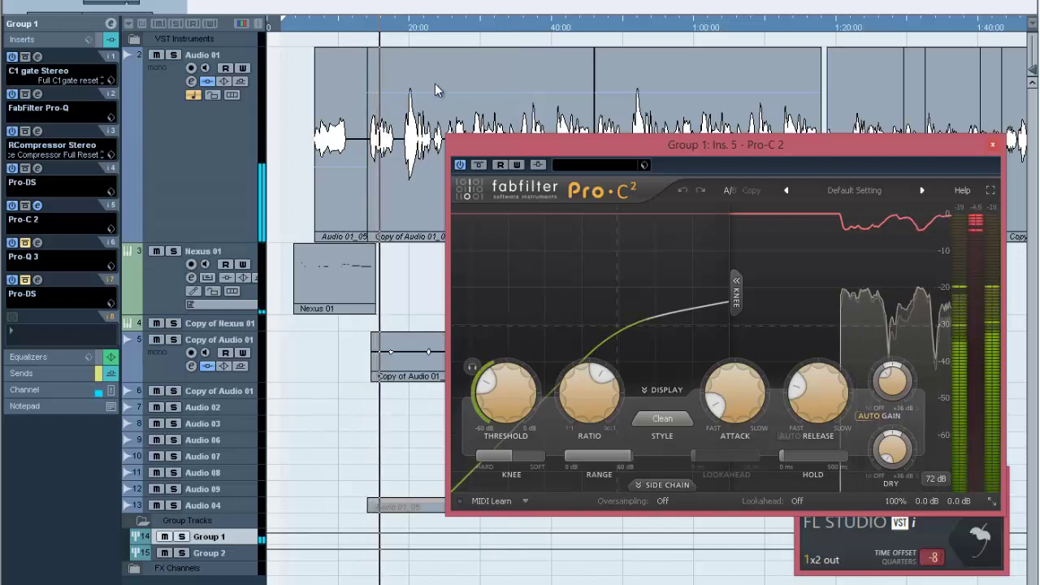
left_click(459, 166)
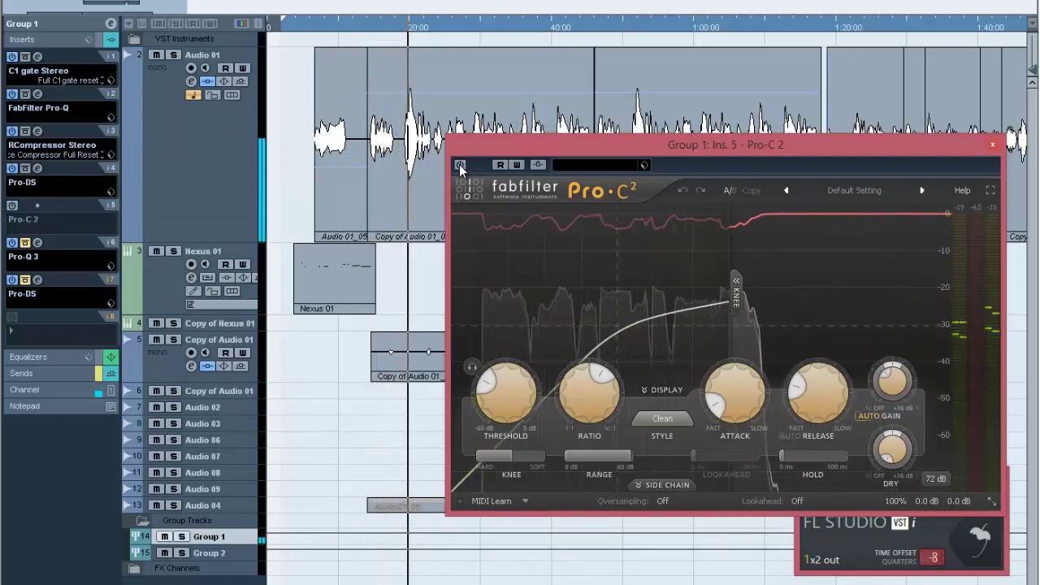
left_click(459, 166)
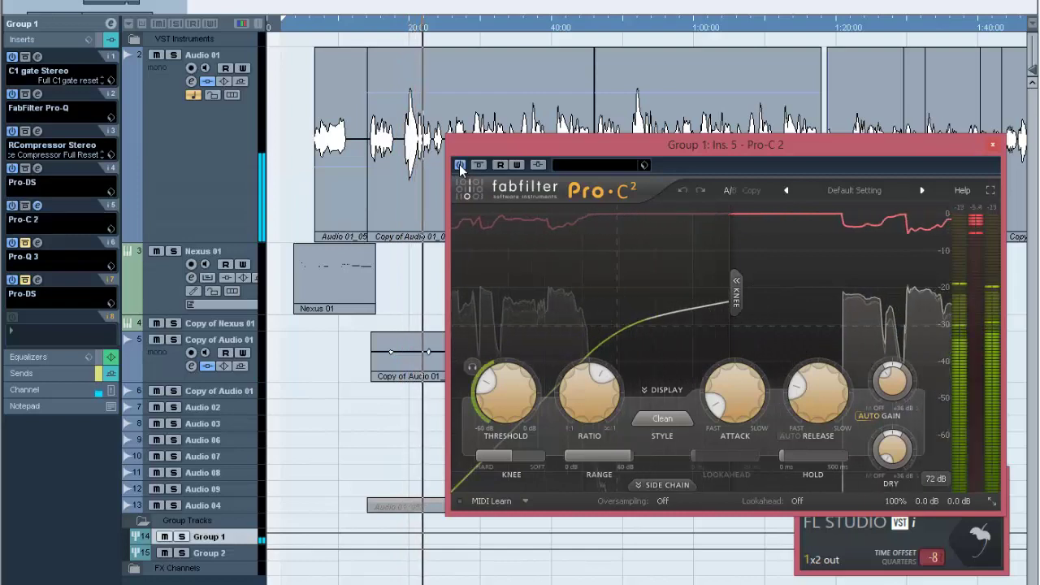
left_click(992, 144)
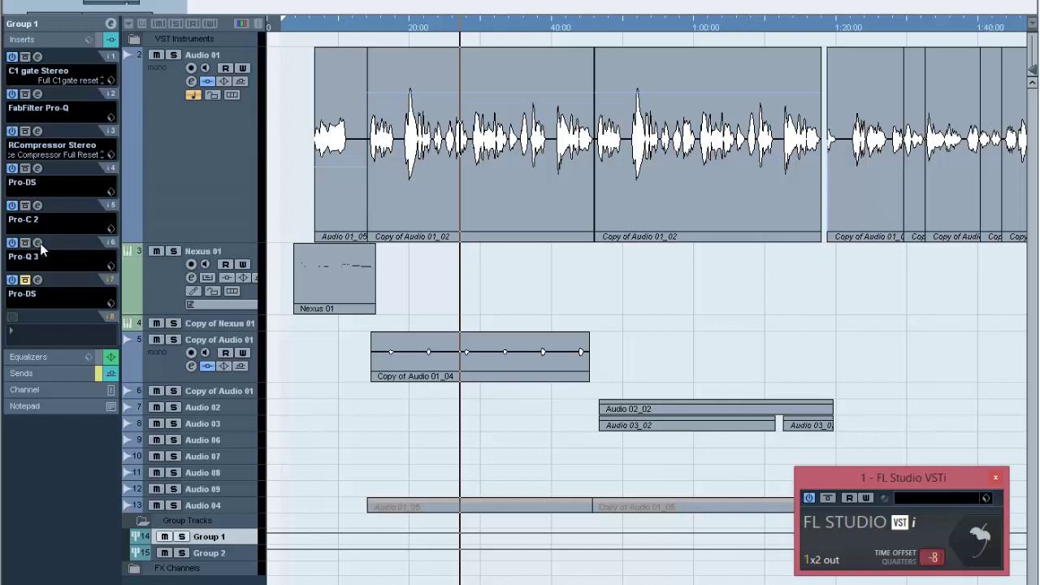
Step: Take Pro-Q 3 on Group 1 out of bypass, solo the group, and play the vocal with the EQ curve open
left_click(38, 243)
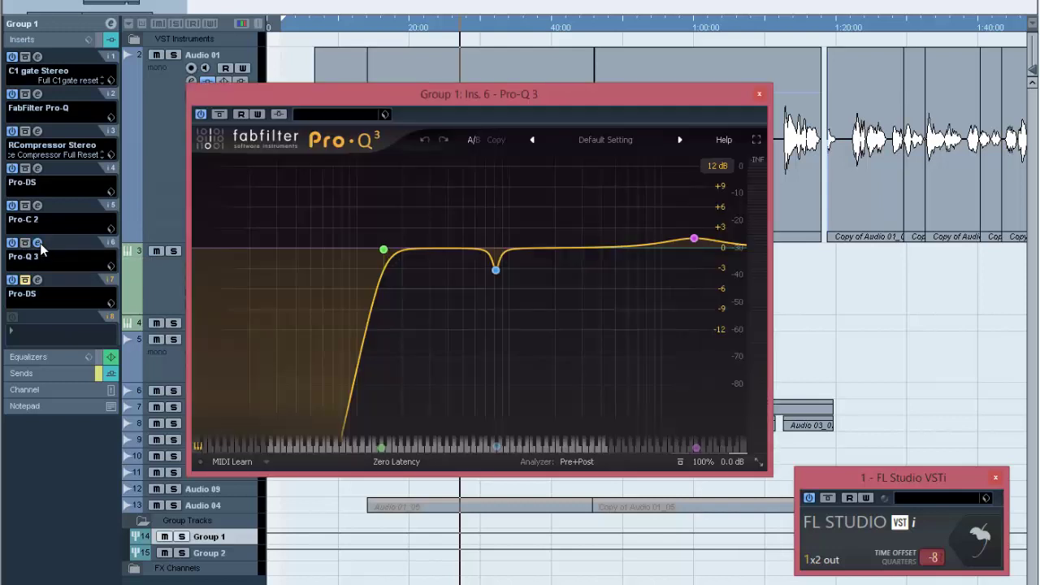
left_click(180, 537)
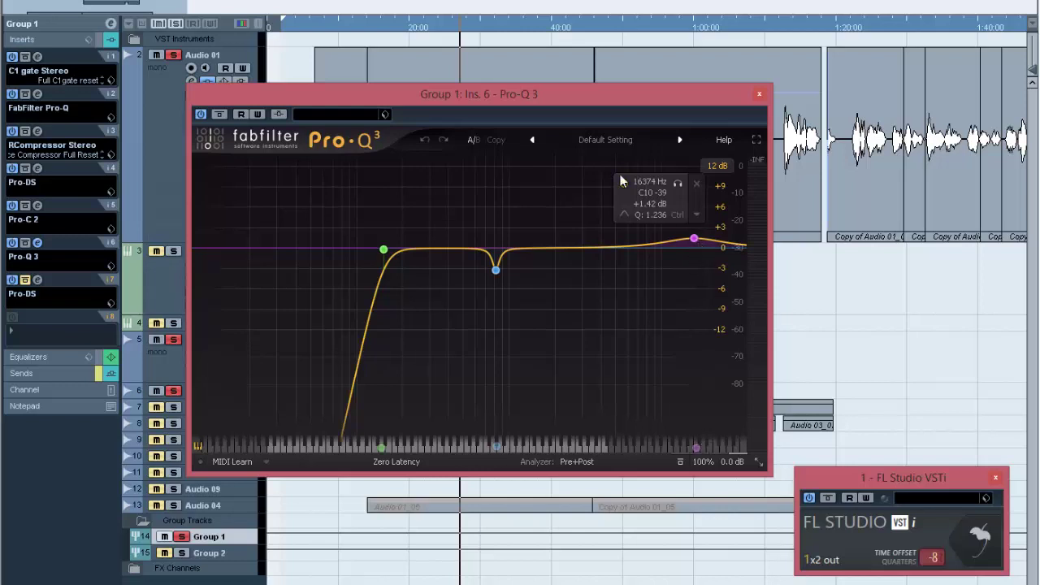
left_click(370, 26)
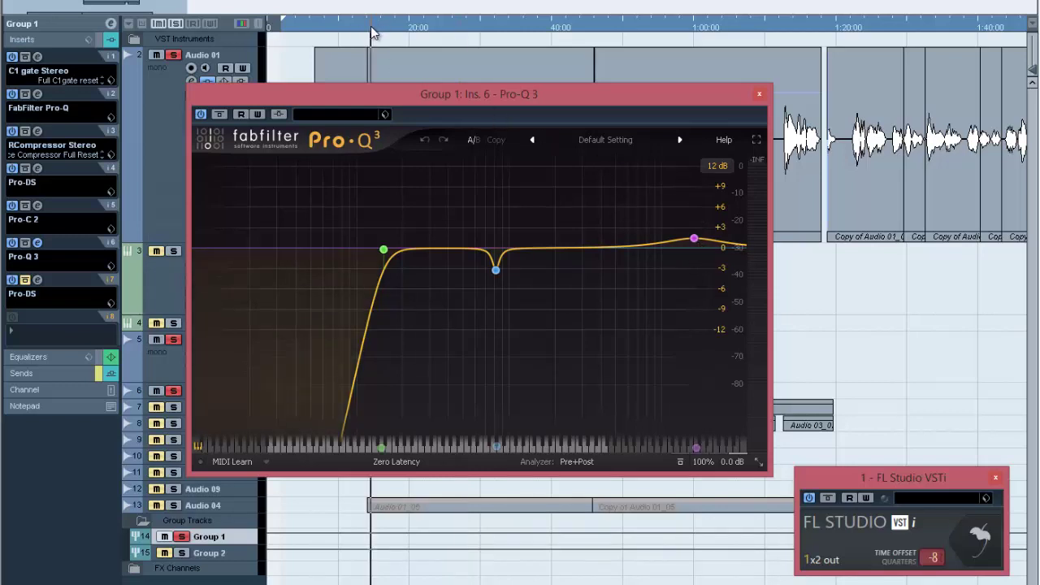
key("space")
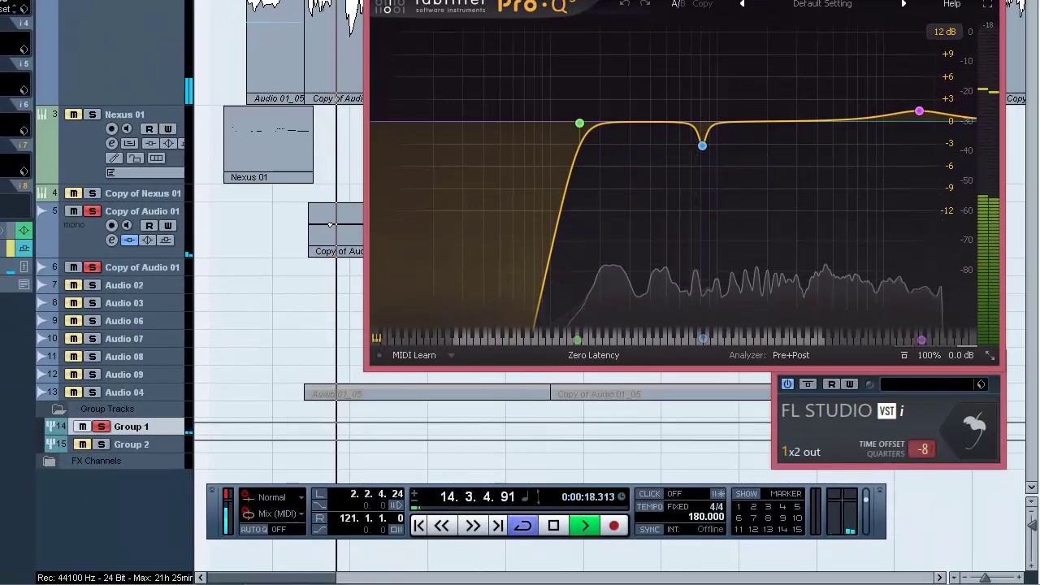
Step: Compare the vocal without and with Pro-Q 3 by deactivating and reactivating it during playback
left_click_drag(433, 53, 388, 142)
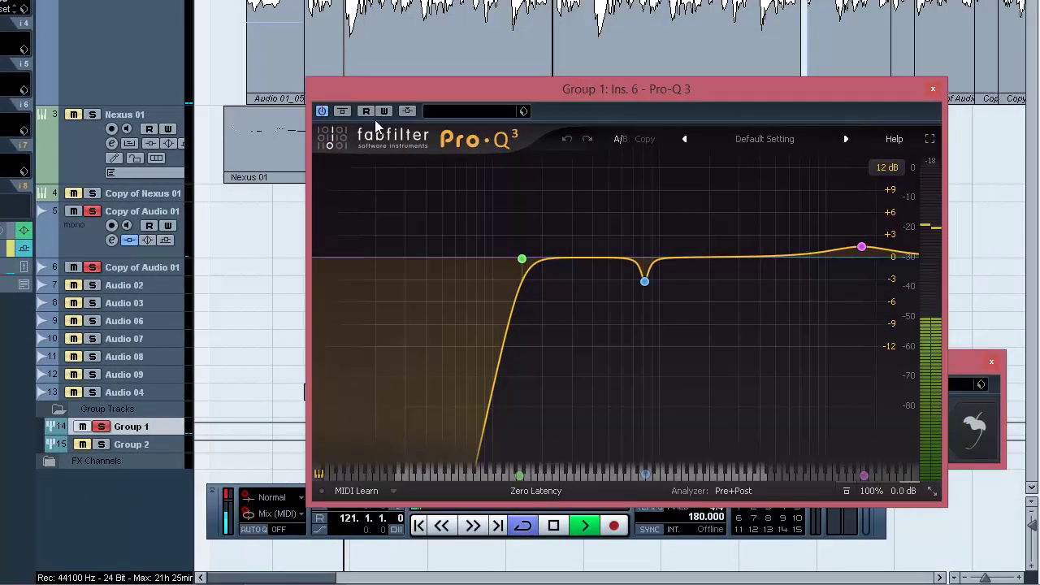
left_click(322, 112)
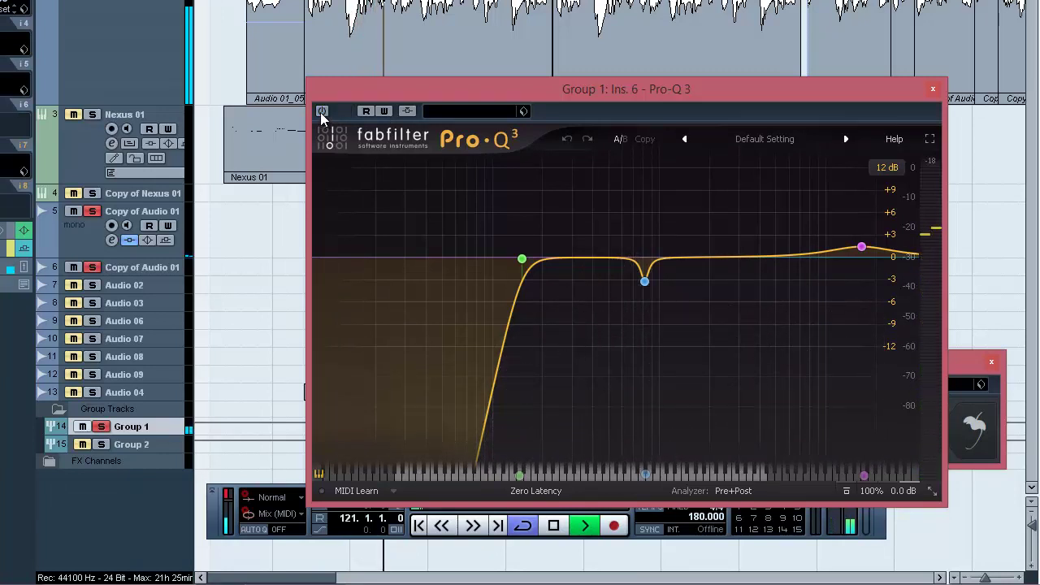
left_click(321, 111)
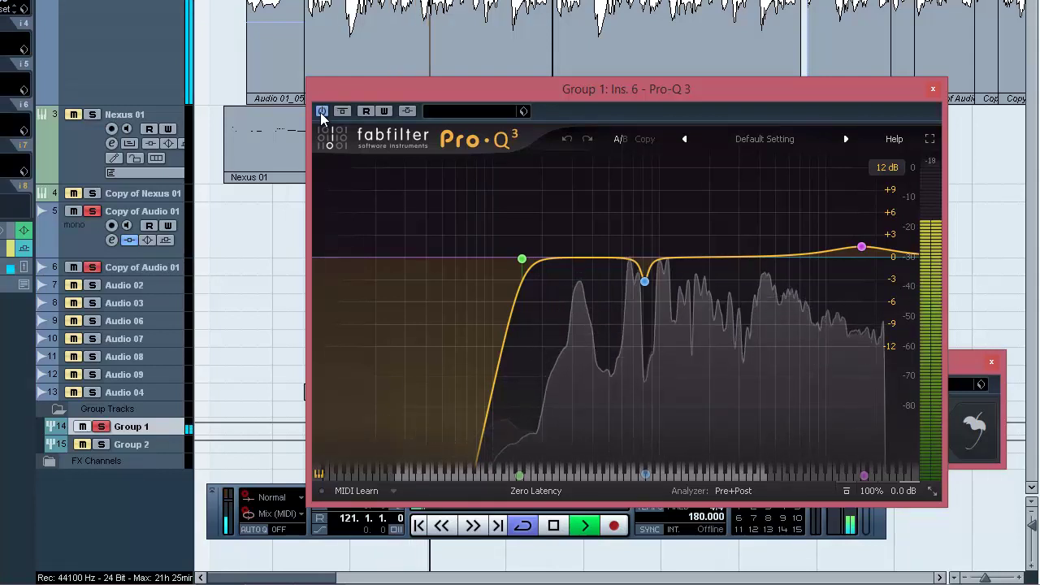
Step: Switch Pro-Q 3 off and on once more during playback to compare the vocal, and close its window
left_click(321, 111)
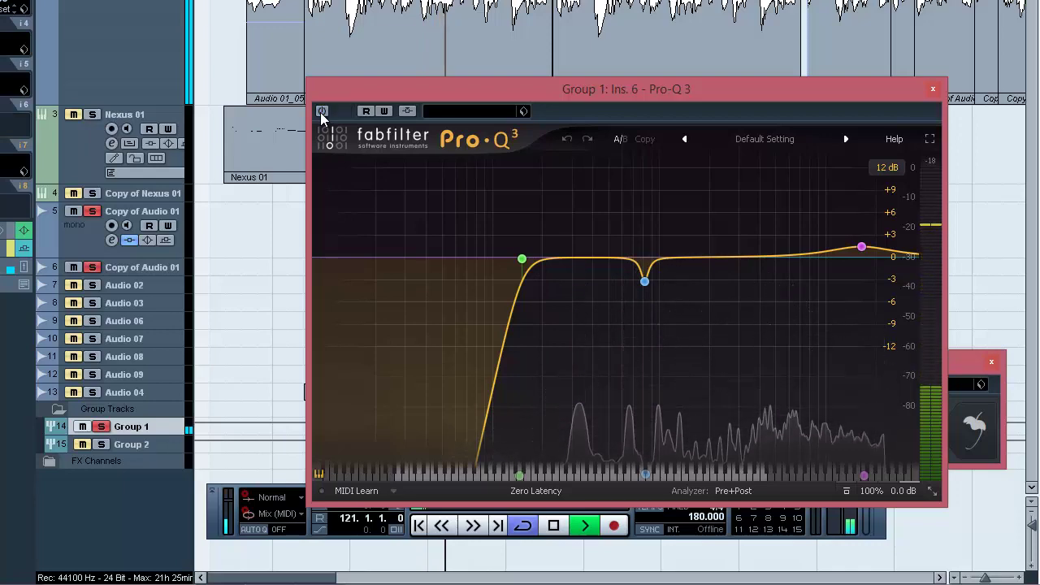
left_click(320, 112)
left_click(934, 112)
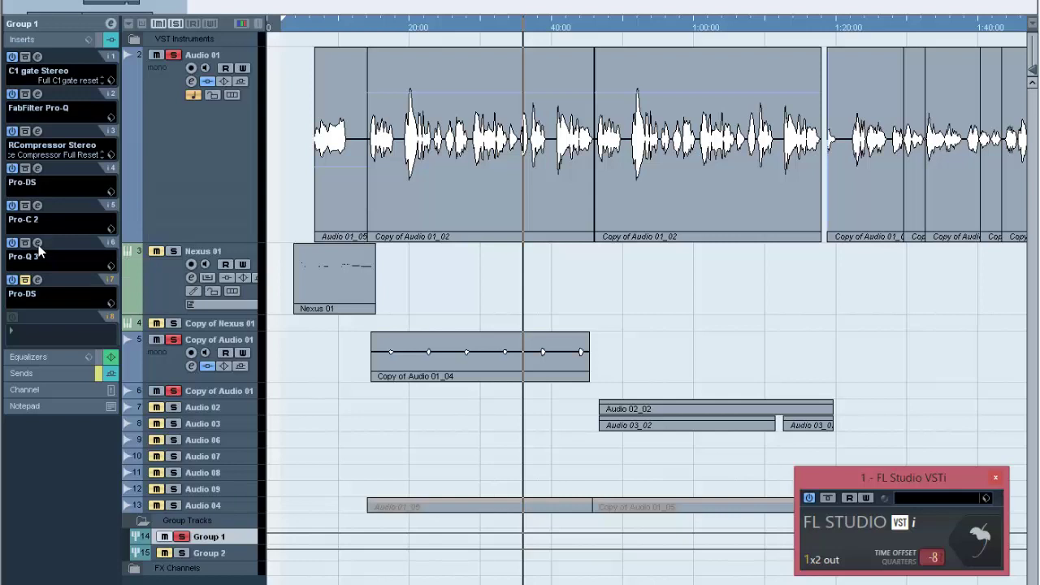
Step: Take the second Pro-DS (insert 7) on Group 1 out of bypass, review its de-essing settings, and close it
left_click(25, 279)
left_click(36, 243)
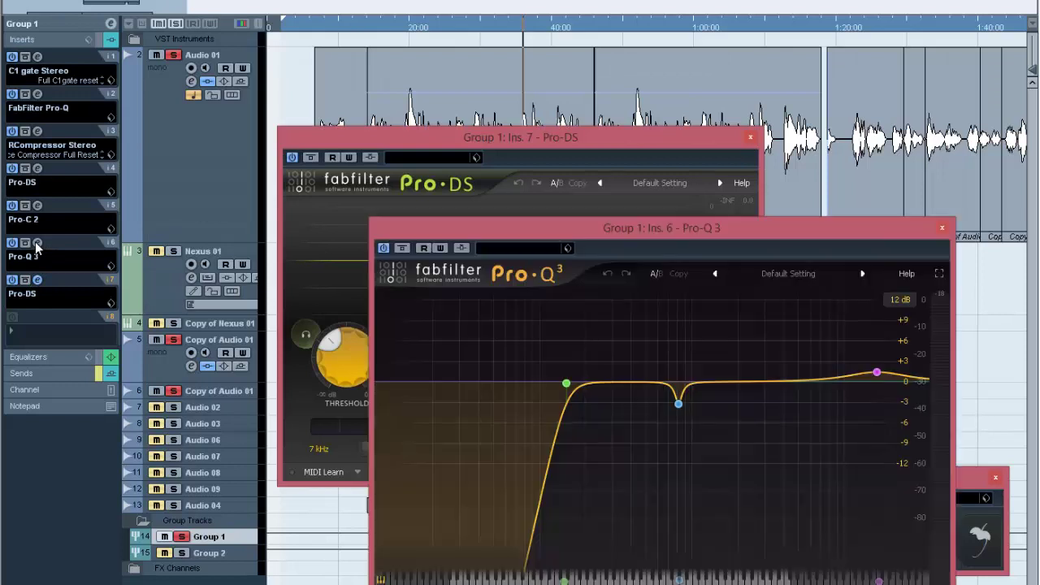
left_click(36, 242)
left_click(37, 280)
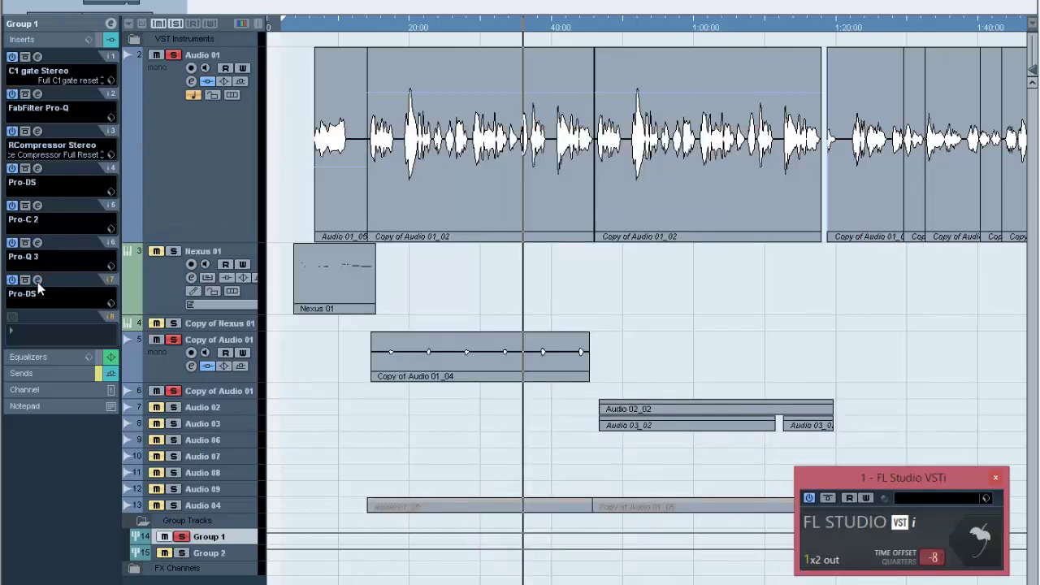
left_click(37, 281)
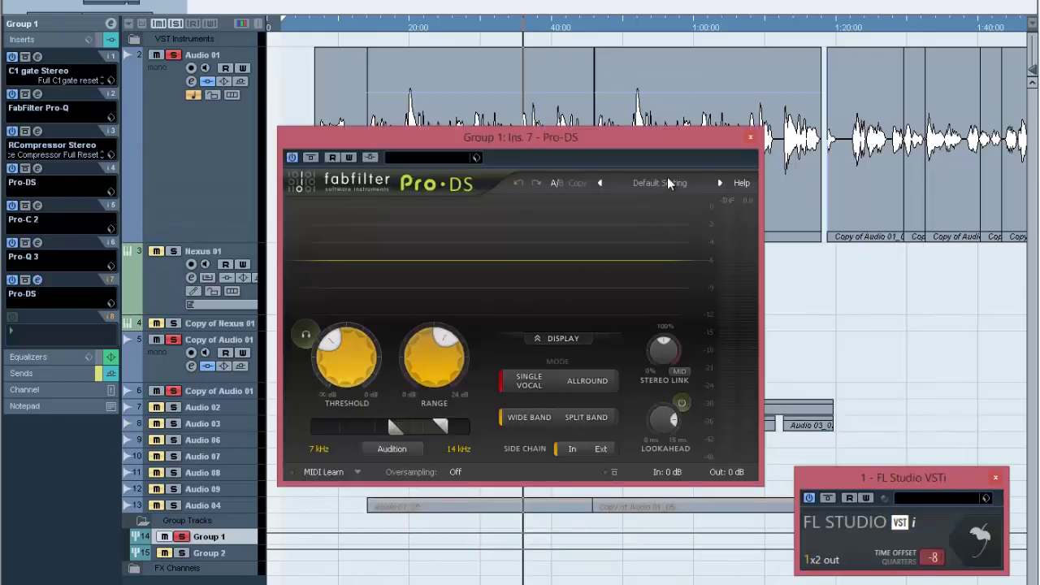
left_click(750, 138)
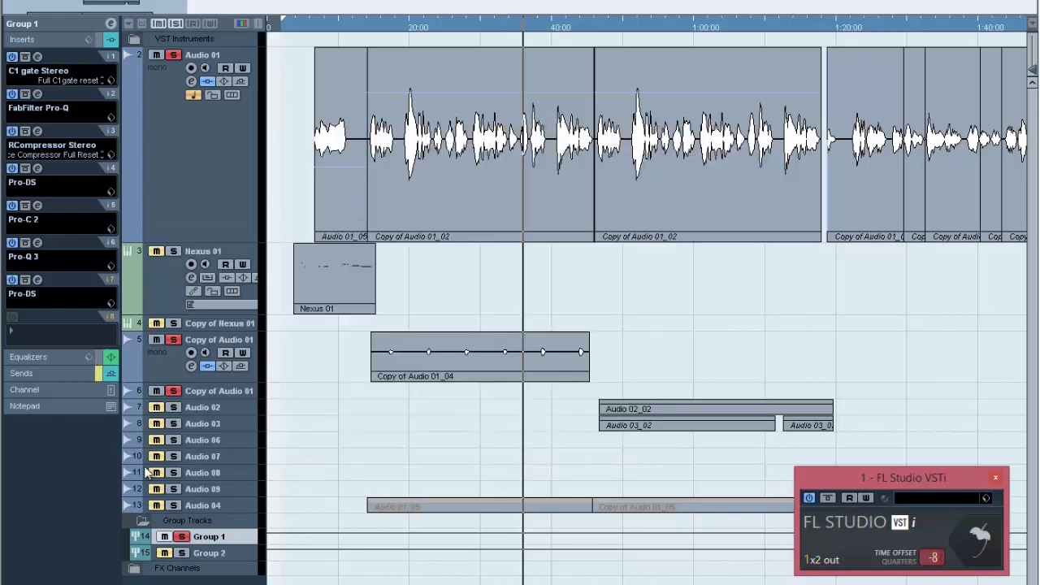
Step: Show the sends of Group 1 and enable them, leaving only FX 1-RoomWorks active
left_click(58, 374)
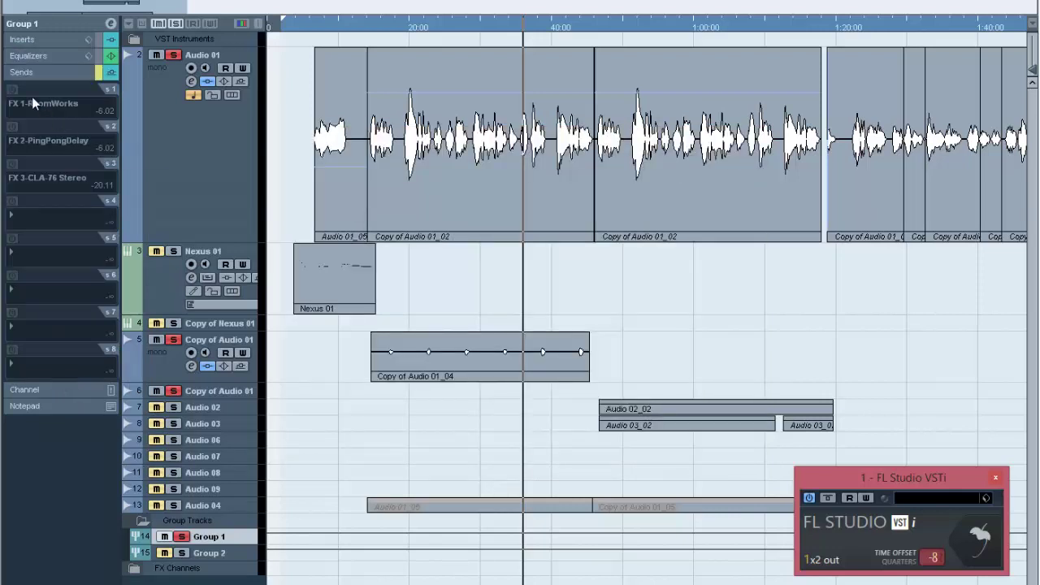
left_click(100, 74)
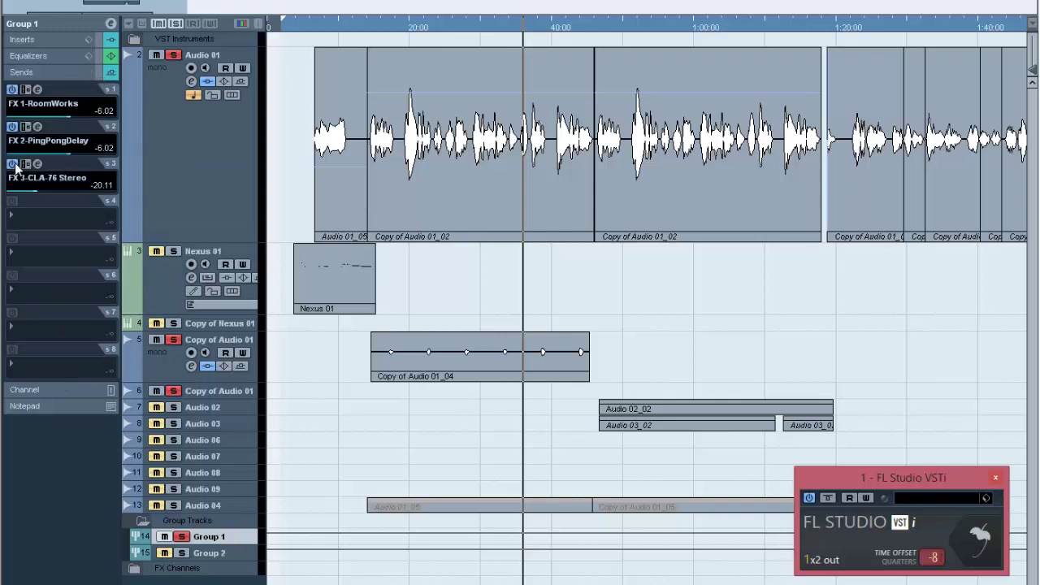
left_click(13, 127)
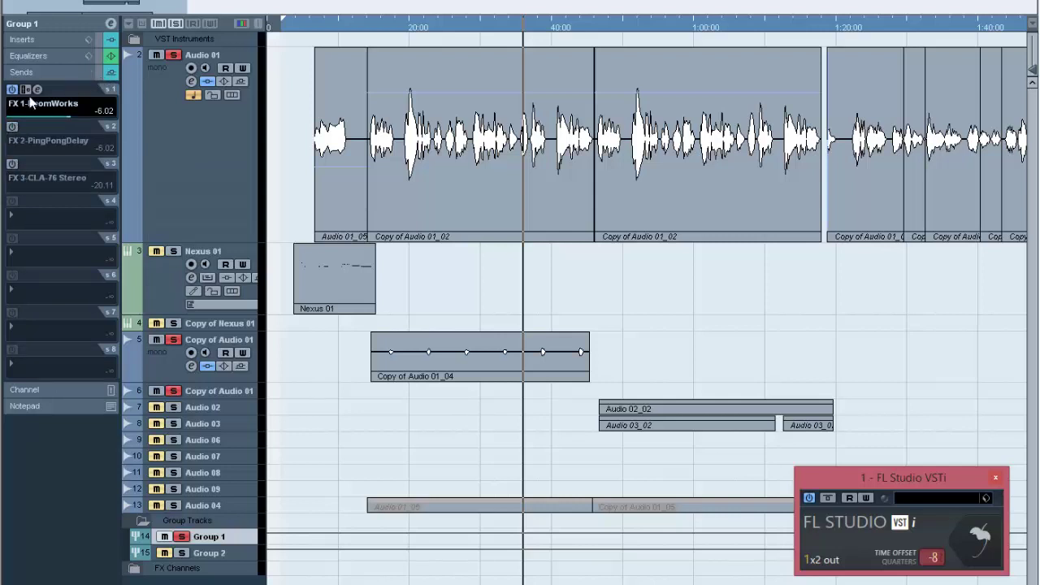
Step: Review the RVerb settings of the FX 1-RoomWorks send while the vocal plays, and close the reverb
left_click(36, 89)
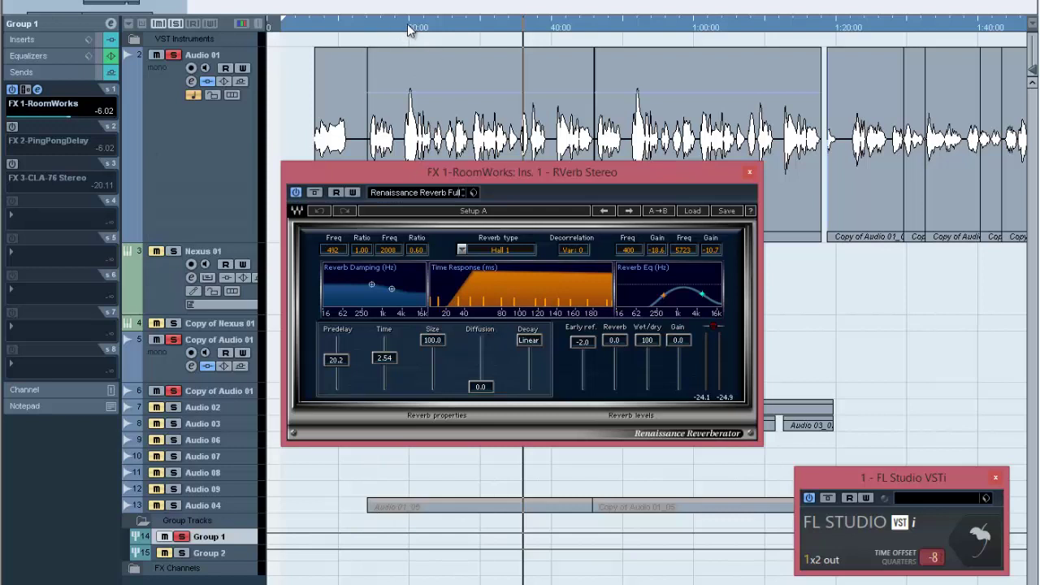
key("space")
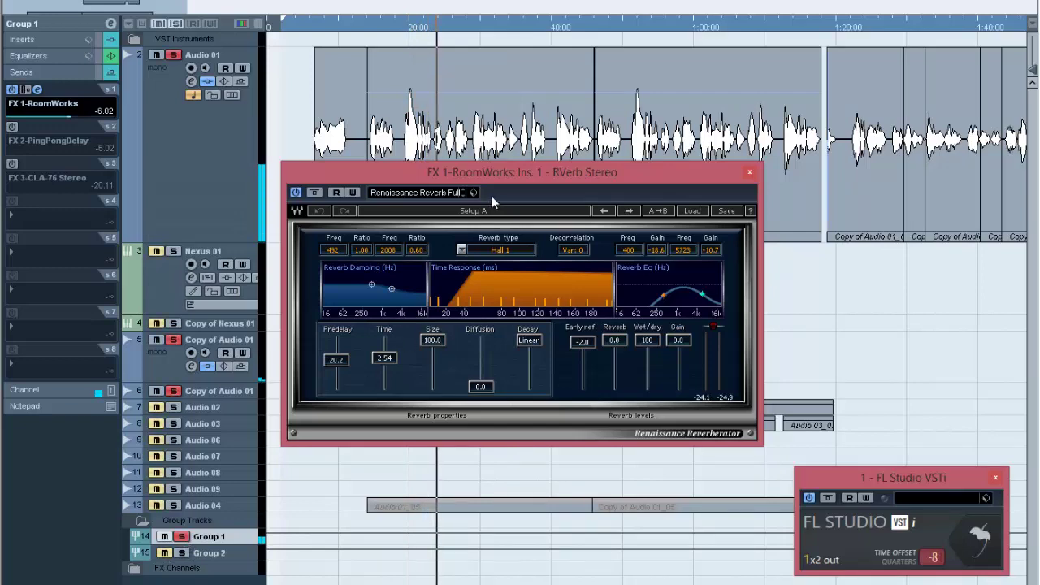
left_click_drag(525, 177, 581, 266)
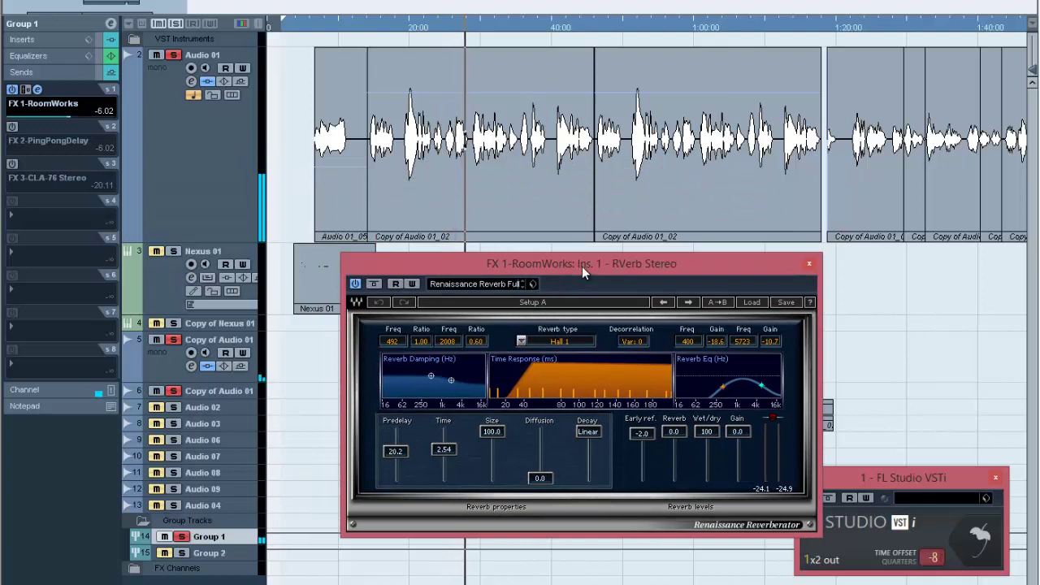
left_click(809, 264)
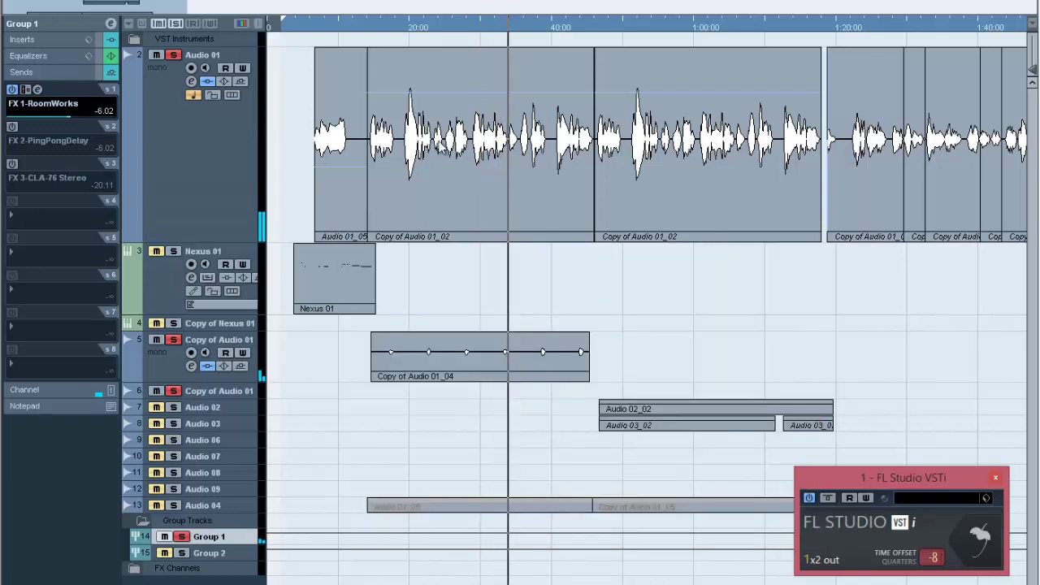
Step: Activate the FX 2-PingPongDelay send on Group 1, review its delay settings, and close it
left_click(375, 26)
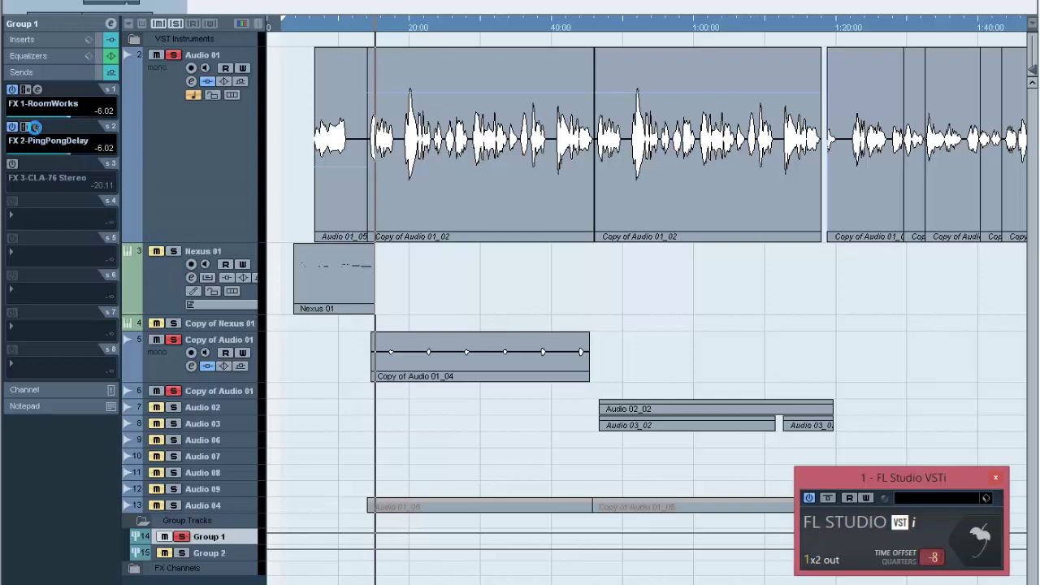
left_click(38, 127)
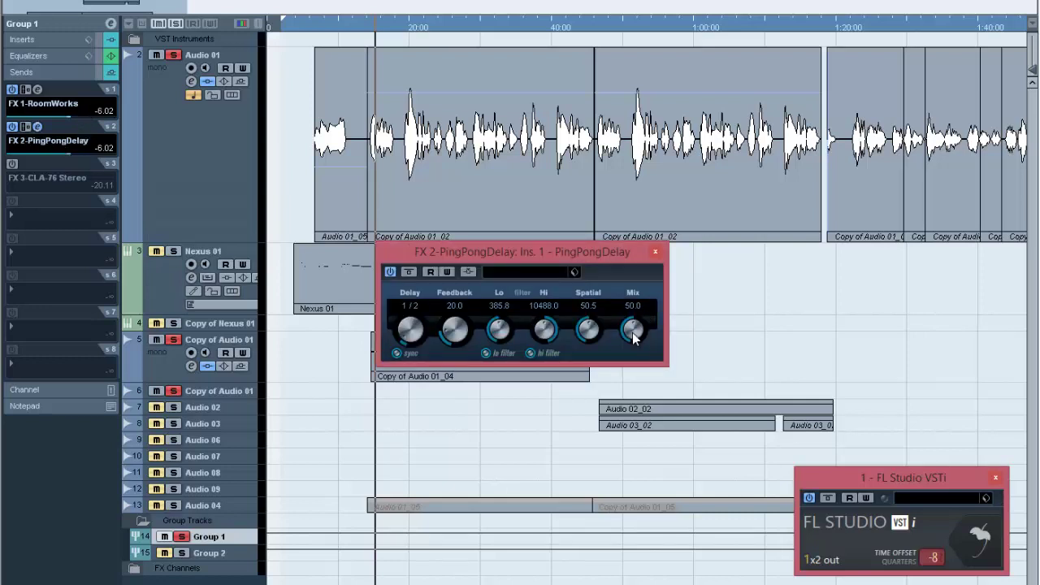
left_click(655, 251)
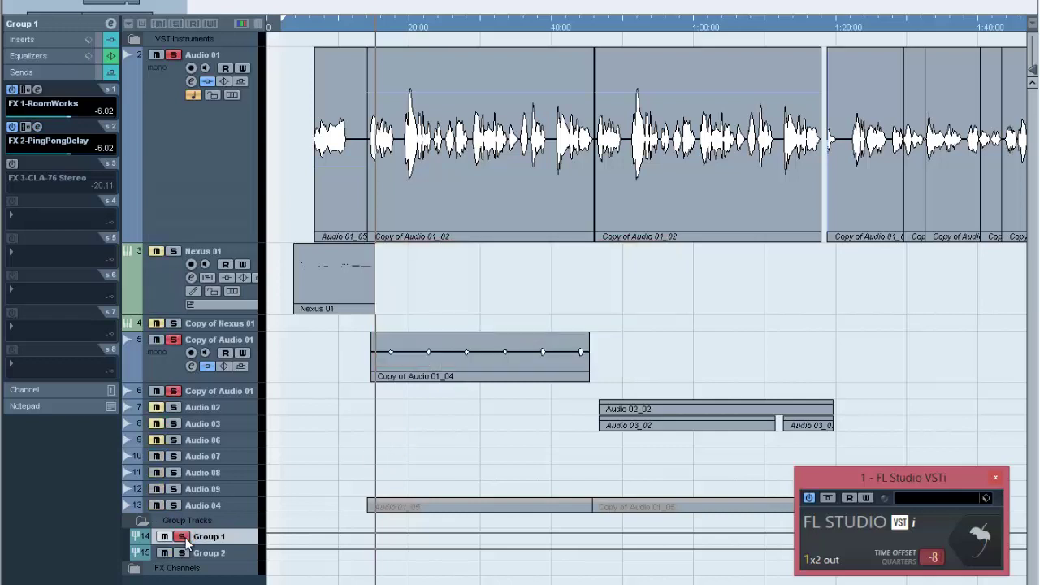
Step: Play the soloed vocal with reverb and delay, and play it again with Group 1 unsoloed
left_click(370, 29)
key("space")
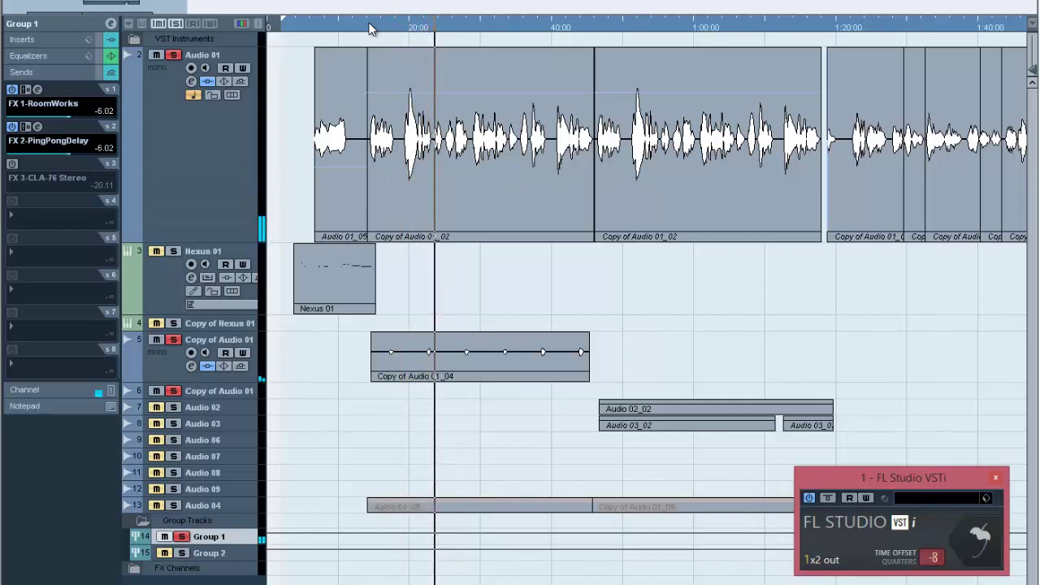
left_click(369, 29)
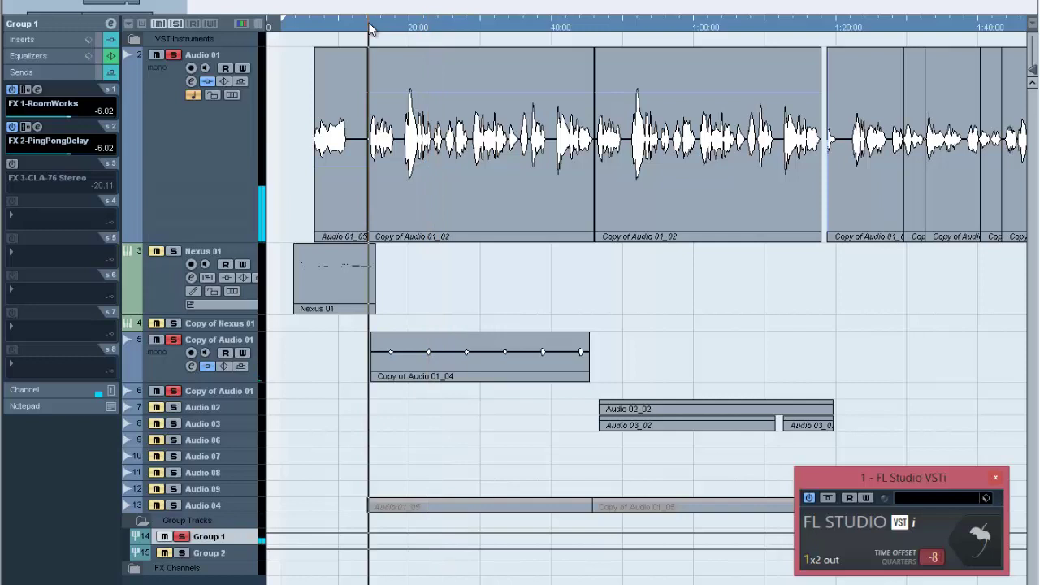
left_click(182, 537)
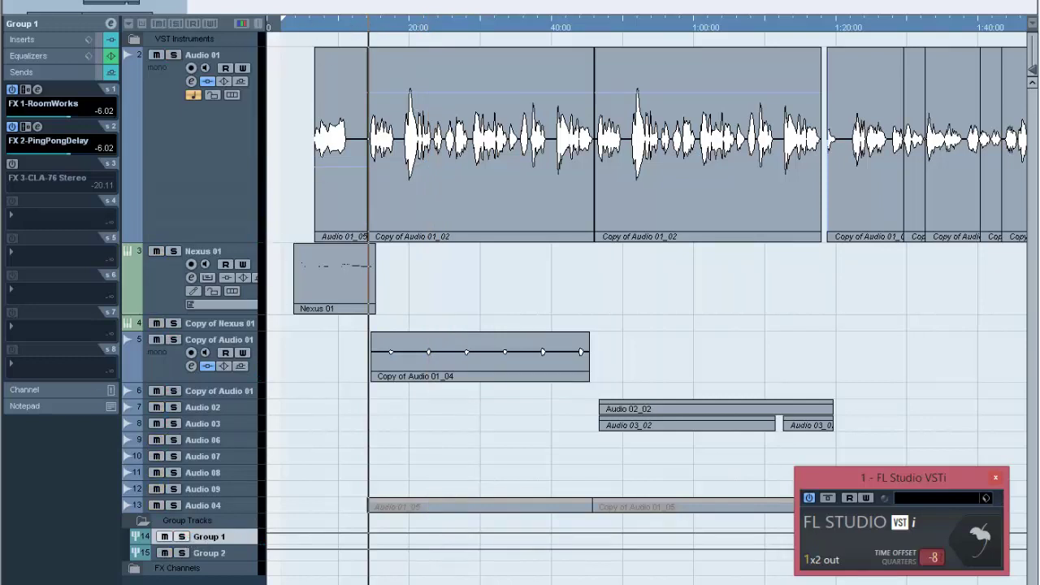
key("space")
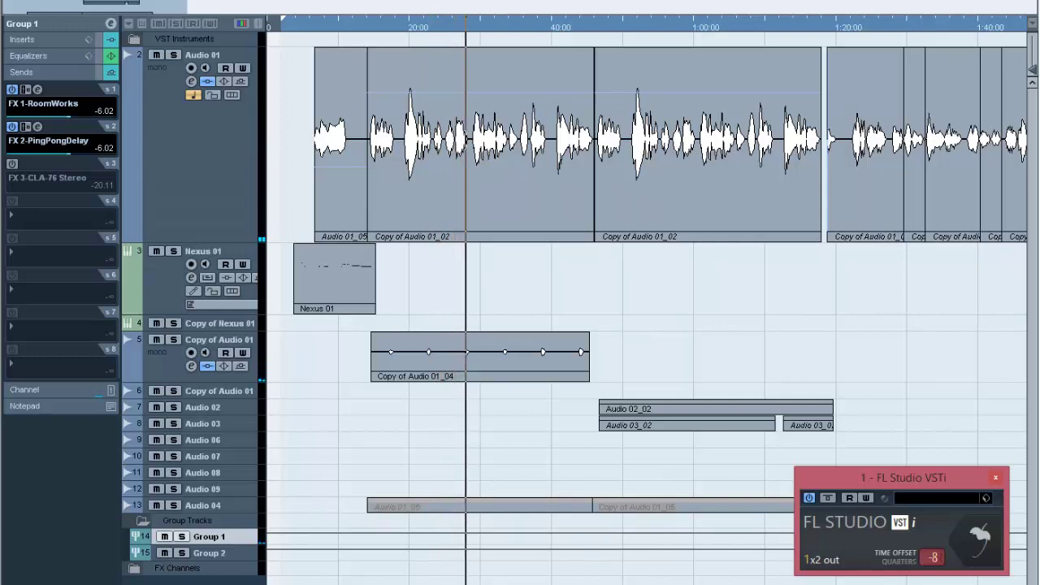
Step: Review the RCompressor settings among the Group 1 inserts and close the compressor
key("alt+f")
left_click(77, 30)
left_click(34, 39)
left_click(37, 130)
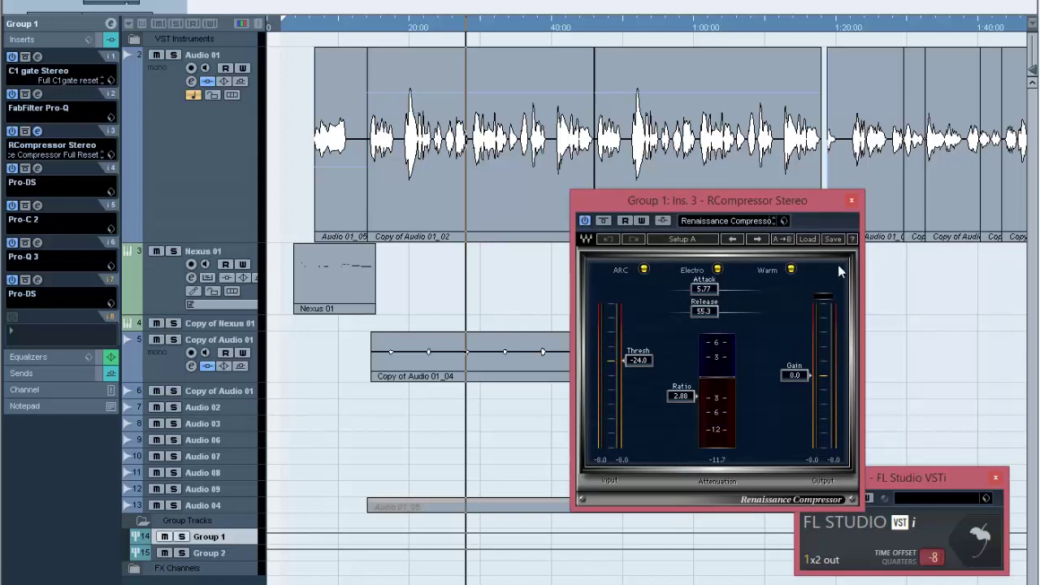
left_click(851, 201)
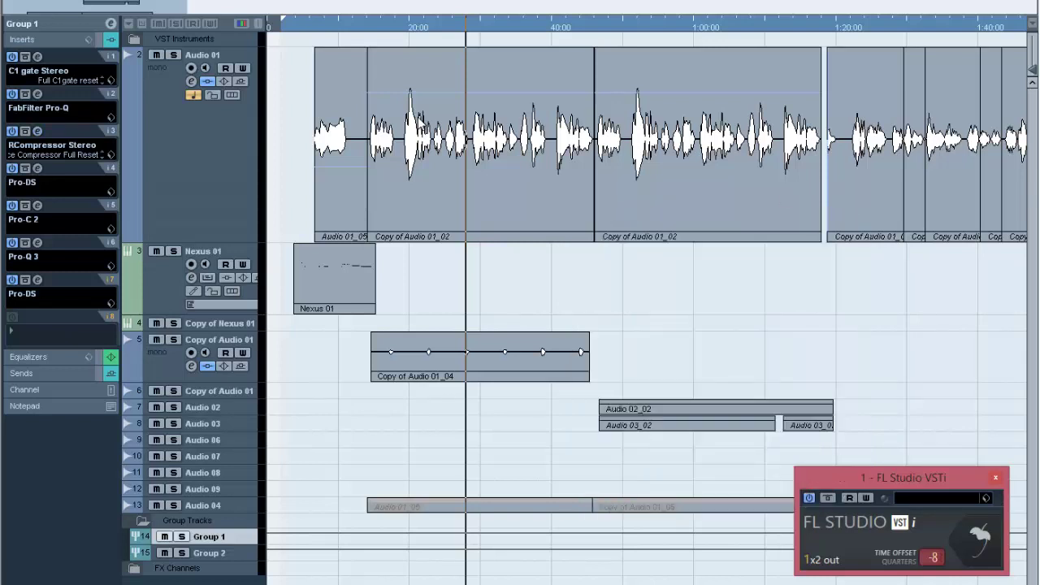
Step: Open the CLA-76 compressor on the FX 3-CLA-76 Stereo channel, review its revision, release, ratio, output and input settings, and close it
left_click(45, 372)
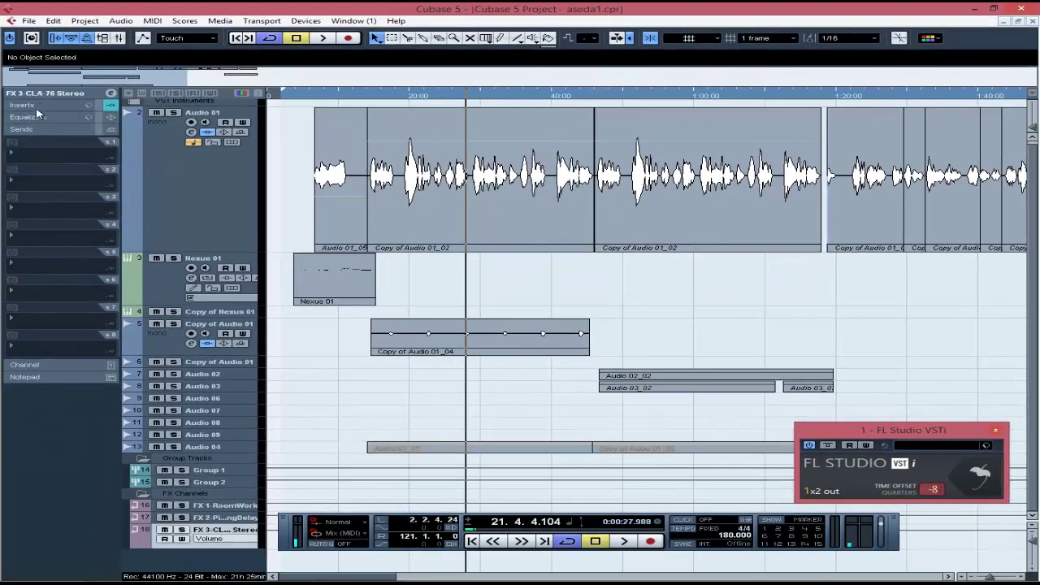
left_click(23, 105)
left_click(37, 119)
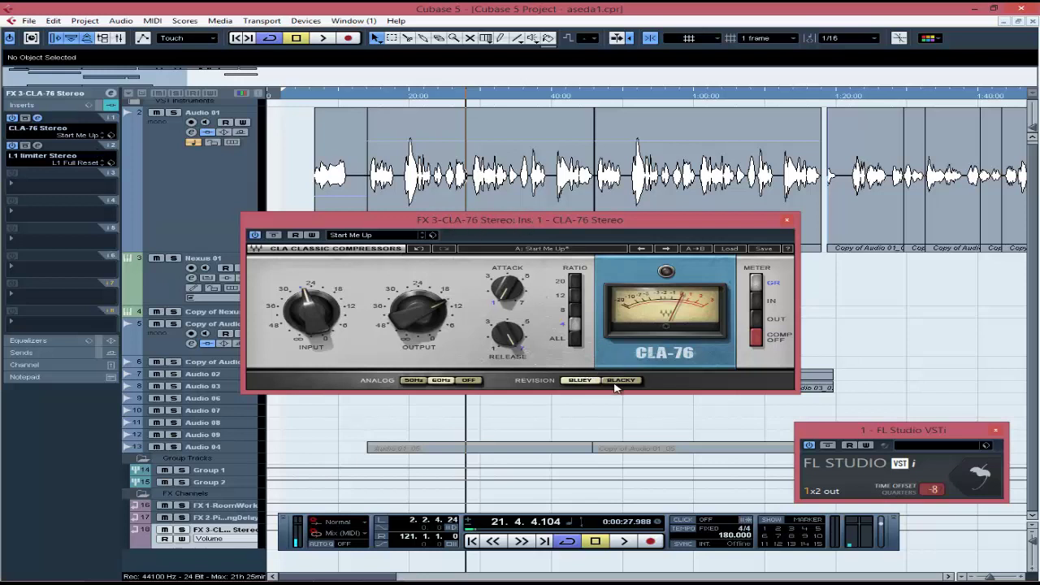
left_click(579, 381)
left_click_drag(509, 336, 504, 298)
left_click(575, 325)
mouse_move(413, 323)
mouse_move(309, 323)
left_click(787, 219)
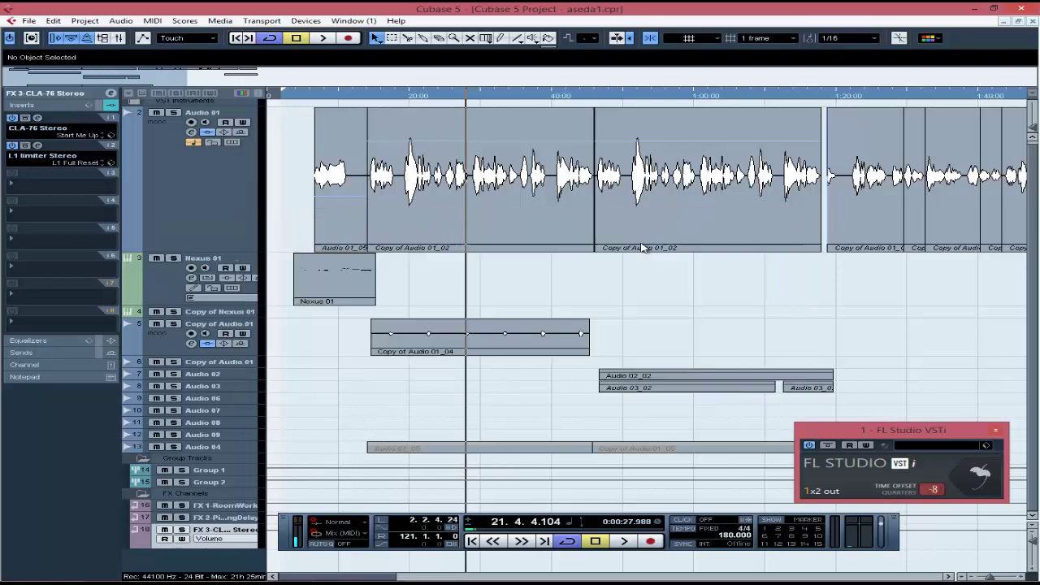
Step: Review the L1 limiter on the FX 3-CLA-76 Stereo channel, close it, and return to the sends of Group 1
left_click(38, 145)
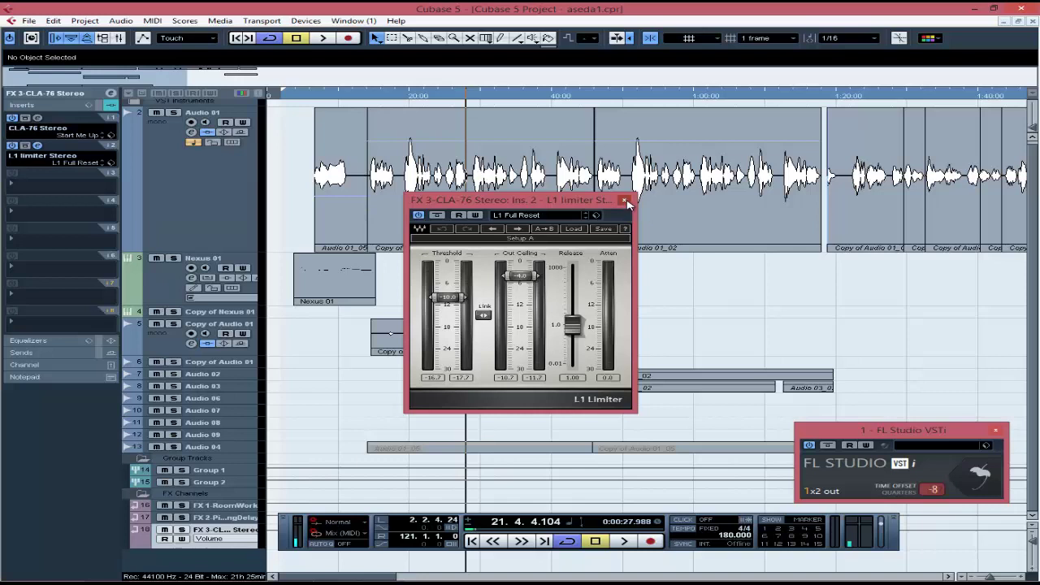
left_click(626, 202)
left_click(226, 473)
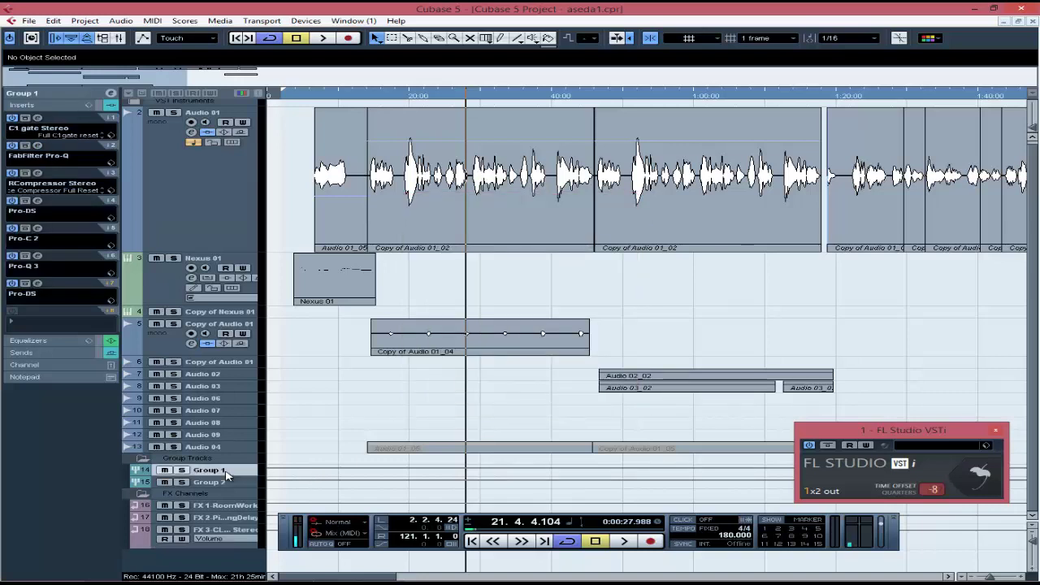
left_click(25, 352)
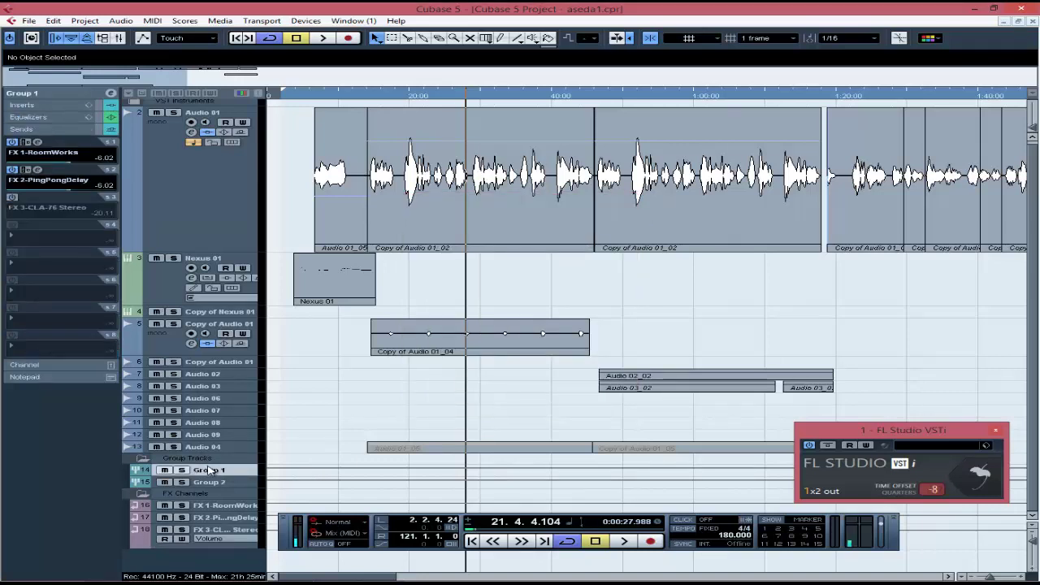
Step: Solo Group 1, play the vocal from about 19 seconds with the CLA-76 send off, and stop playback
left_click(182, 470)
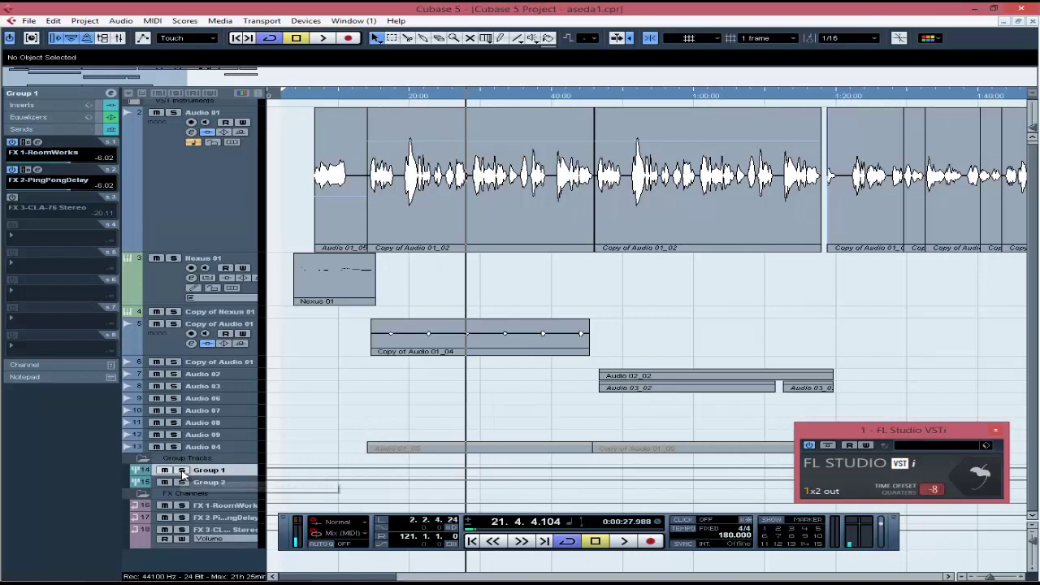
left_click(405, 96)
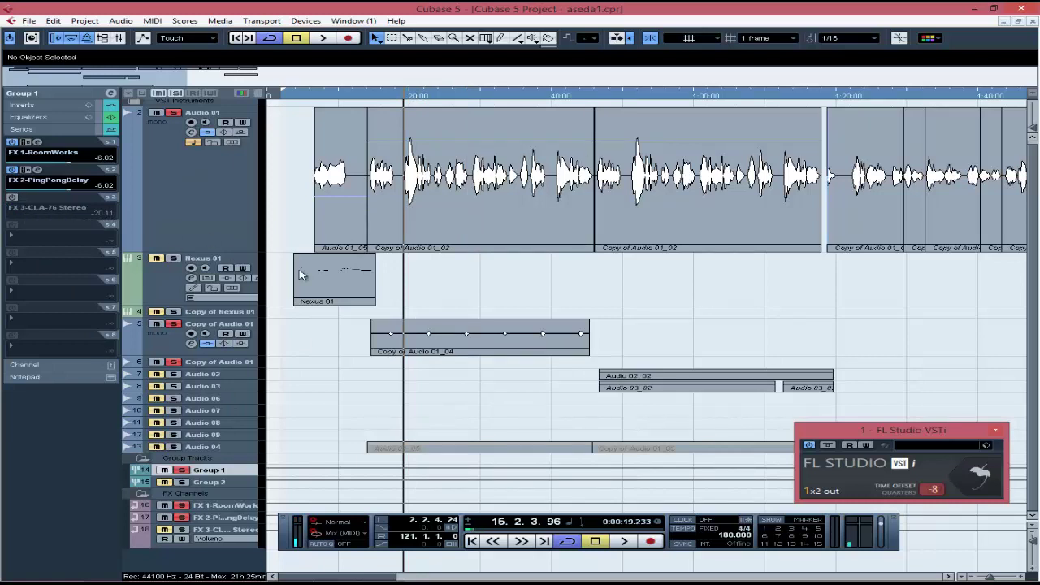
left_click(329, 38)
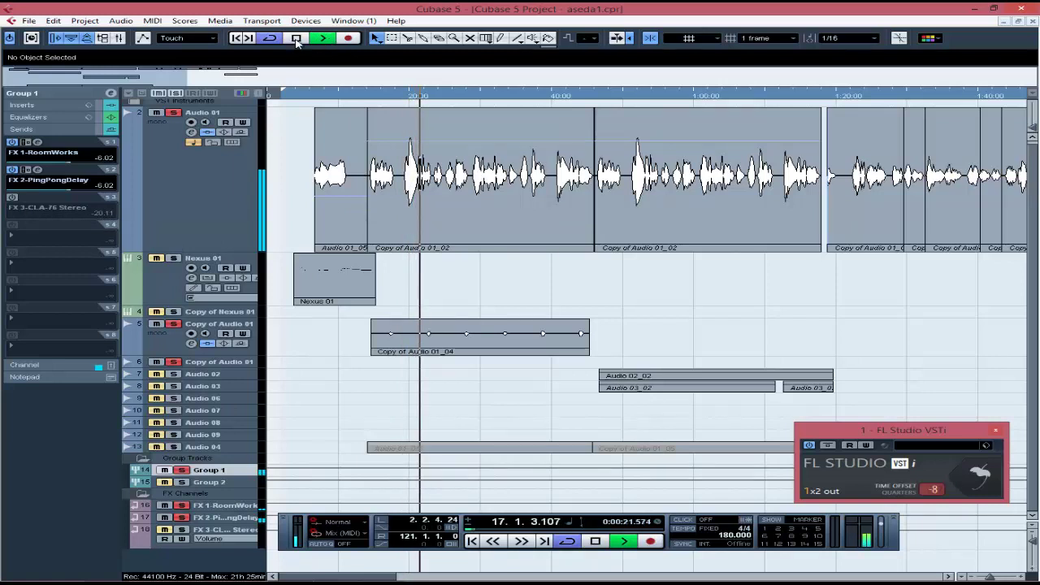
left_click(296, 38)
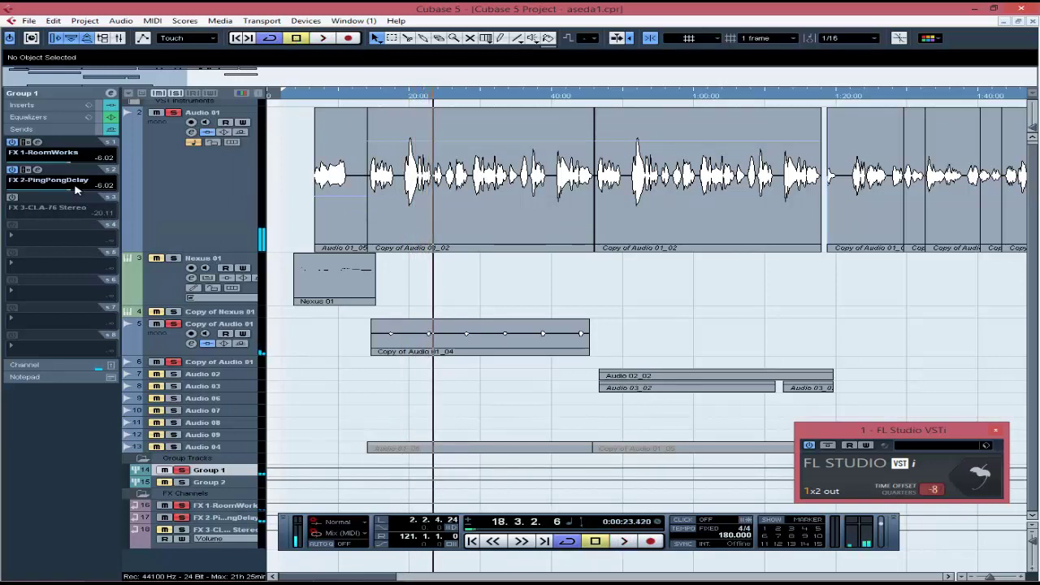
Step: Re-enable the CLA-76 send on Group 1, play the vocal from about 19 seconds while switching the send off and on to compare, and stop playback
left_click(12, 198)
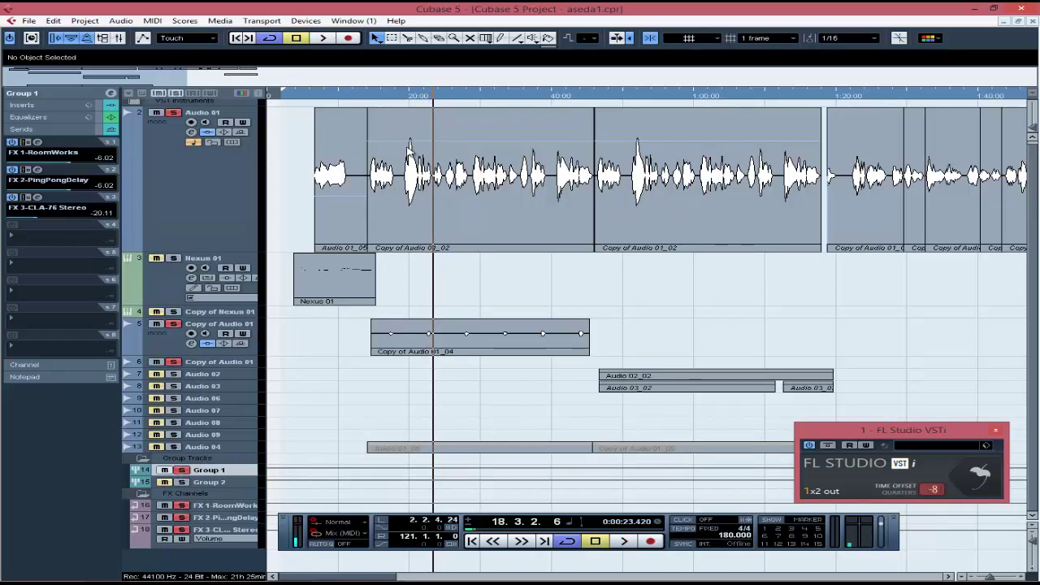
left_click(402, 99)
key("space")
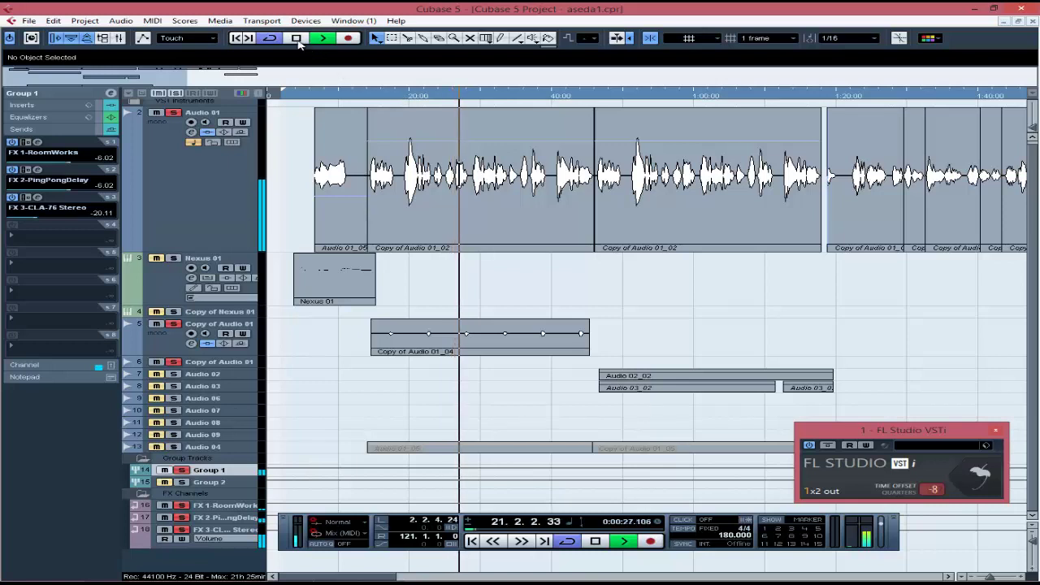
left_click(12, 198)
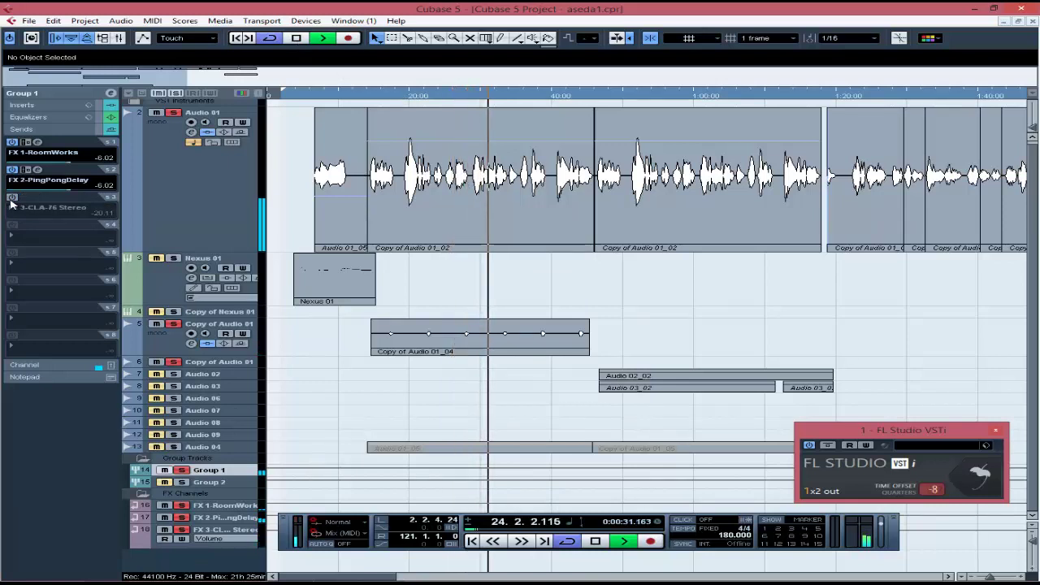
left_click(11, 198)
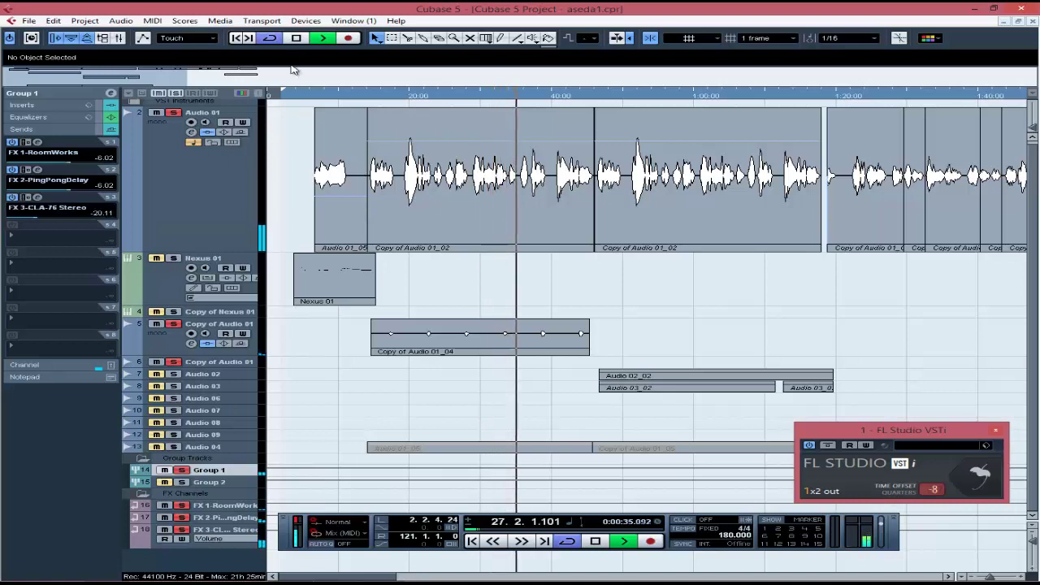
left_click(298, 39)
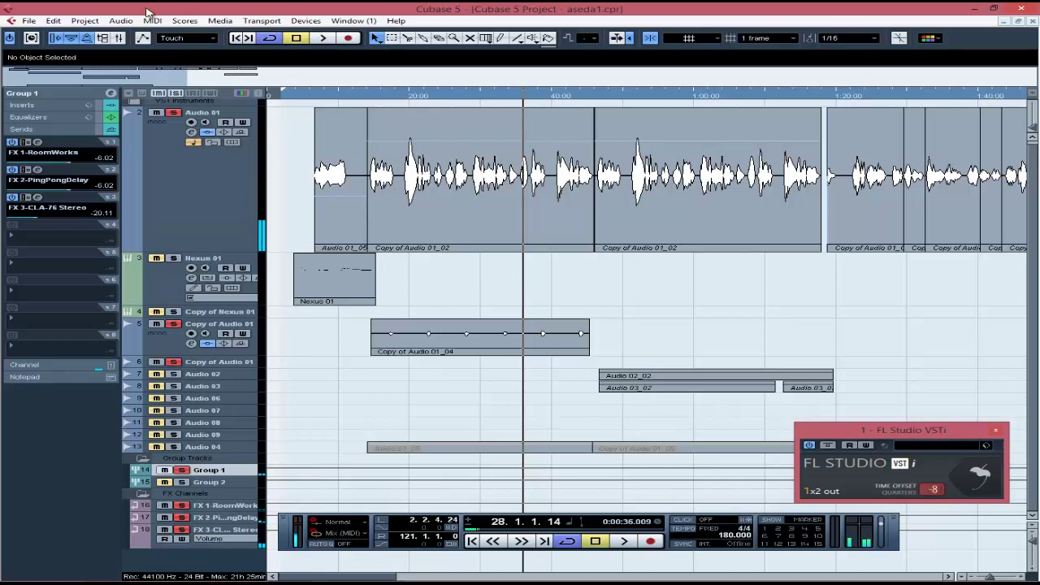
Step: Save the project and turn off the solo on Group 1
left_click(29, 20)
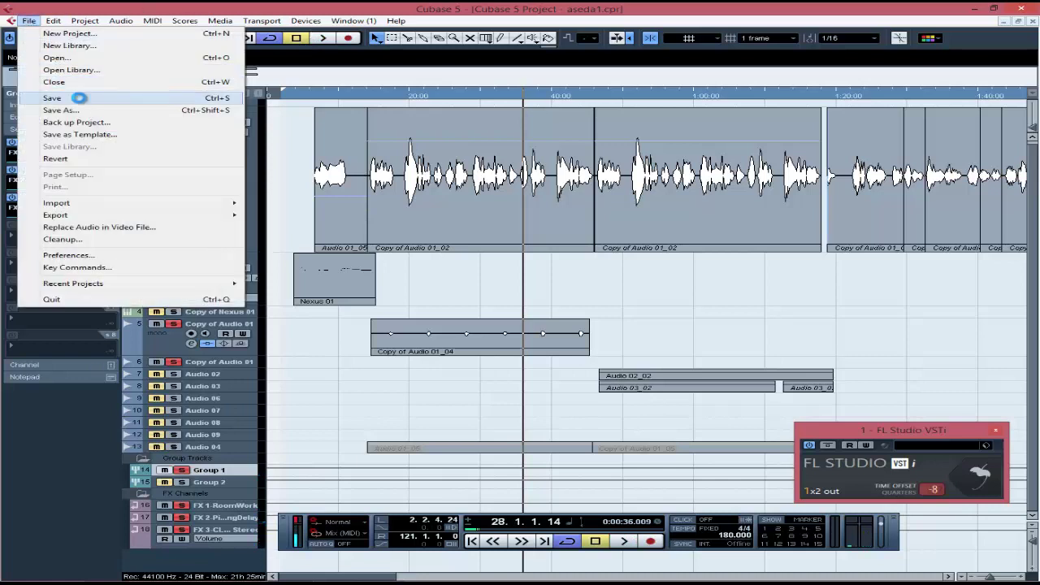
left_click(76, 97)
left_click(177, 470)
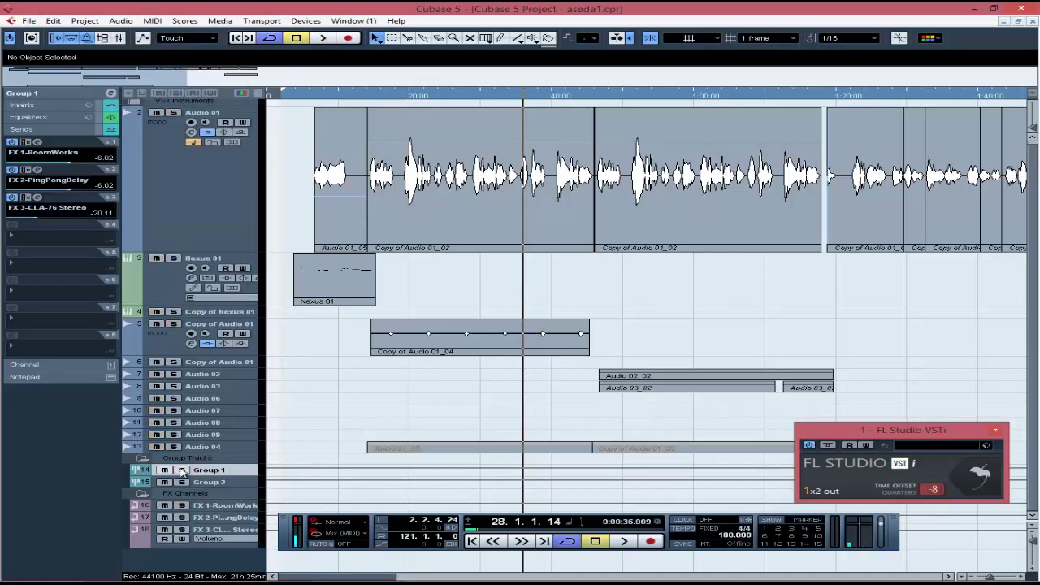
Step: Play the full mix from about 14 seconds with all Group 1 sends active, and stop playback
left_click(368, 99)
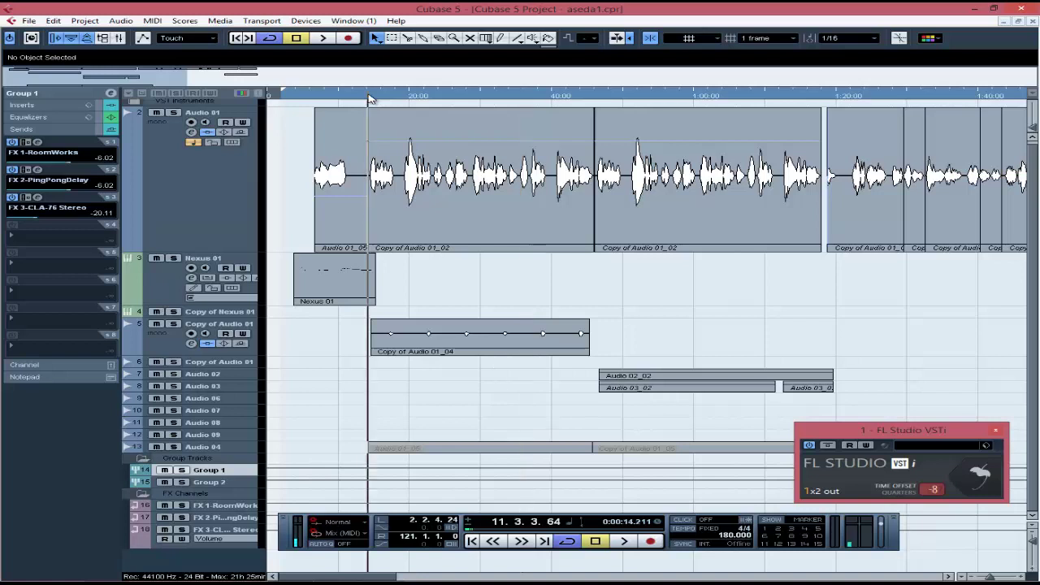
key("space")
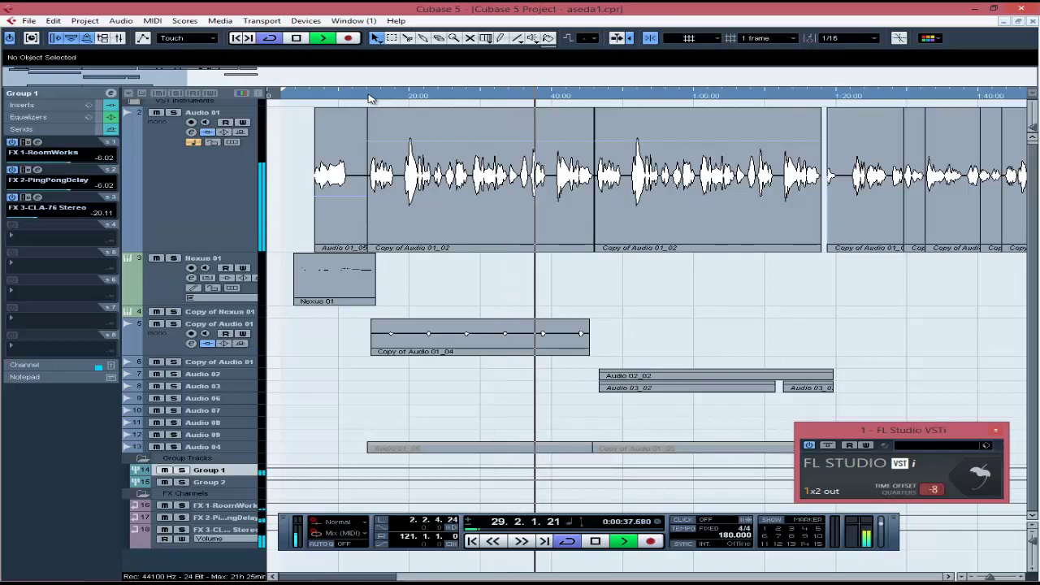
left_click(295, 37)
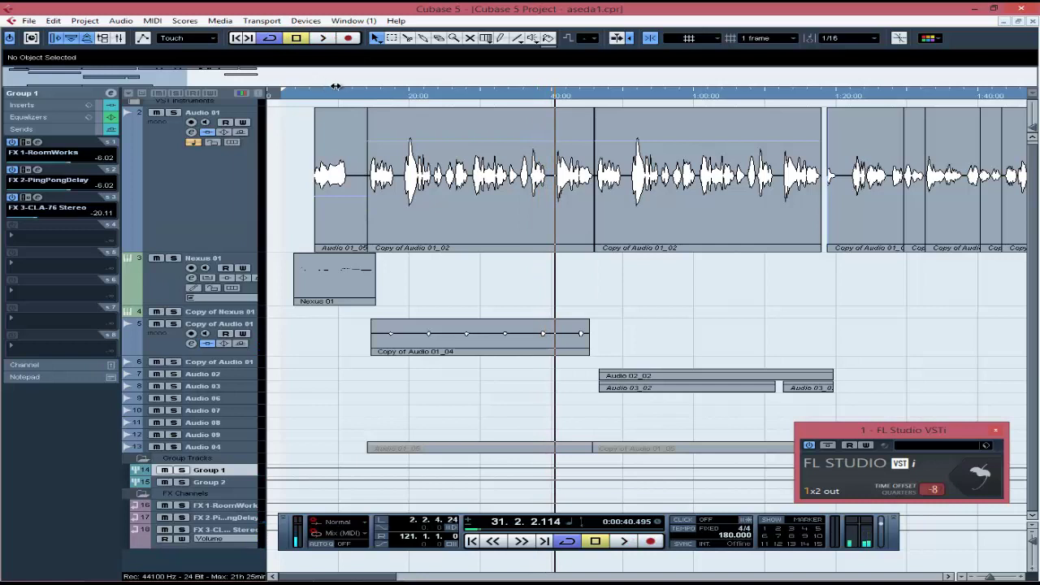